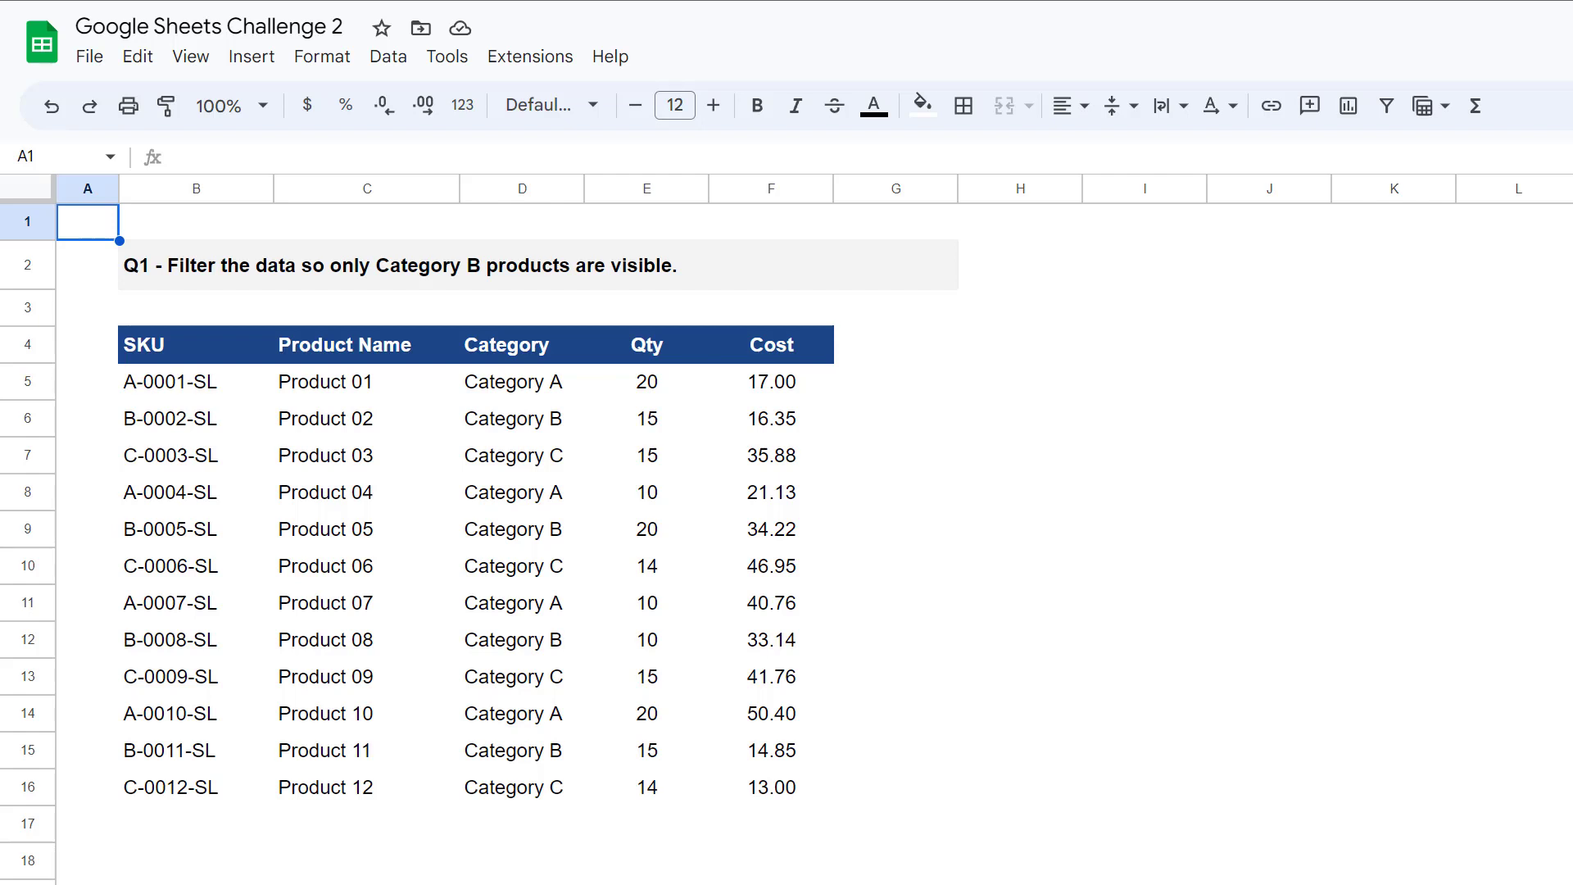
# Step: Add a filter to the product table B4:F16
pyautogui.click(252, 355)
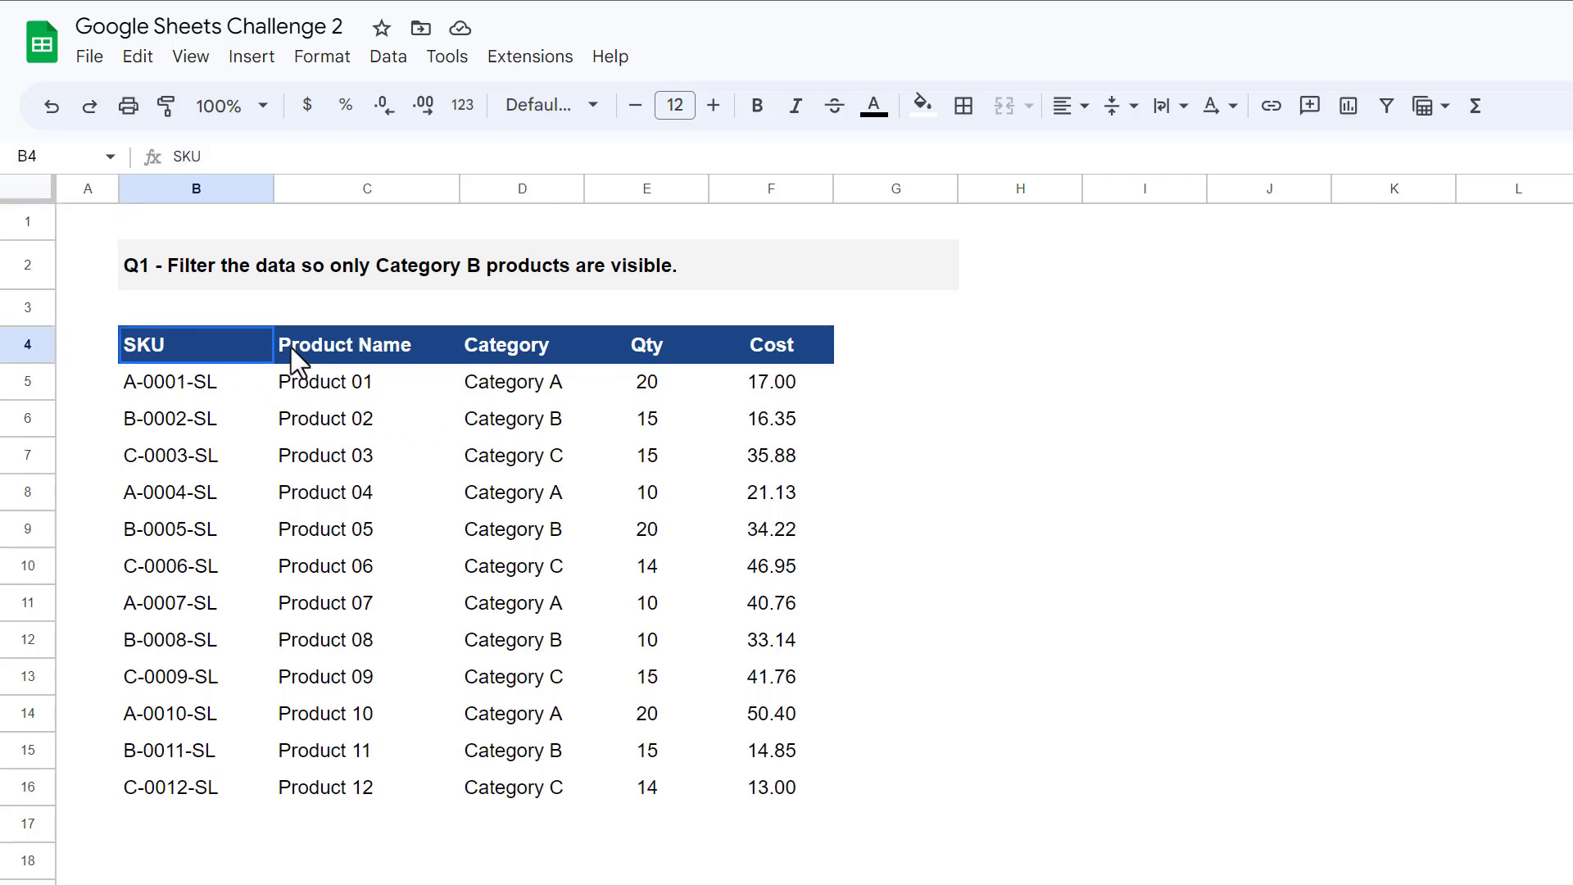
pyautogui.moveTo(291, 347); pyautogui.dragTo(746, 805)
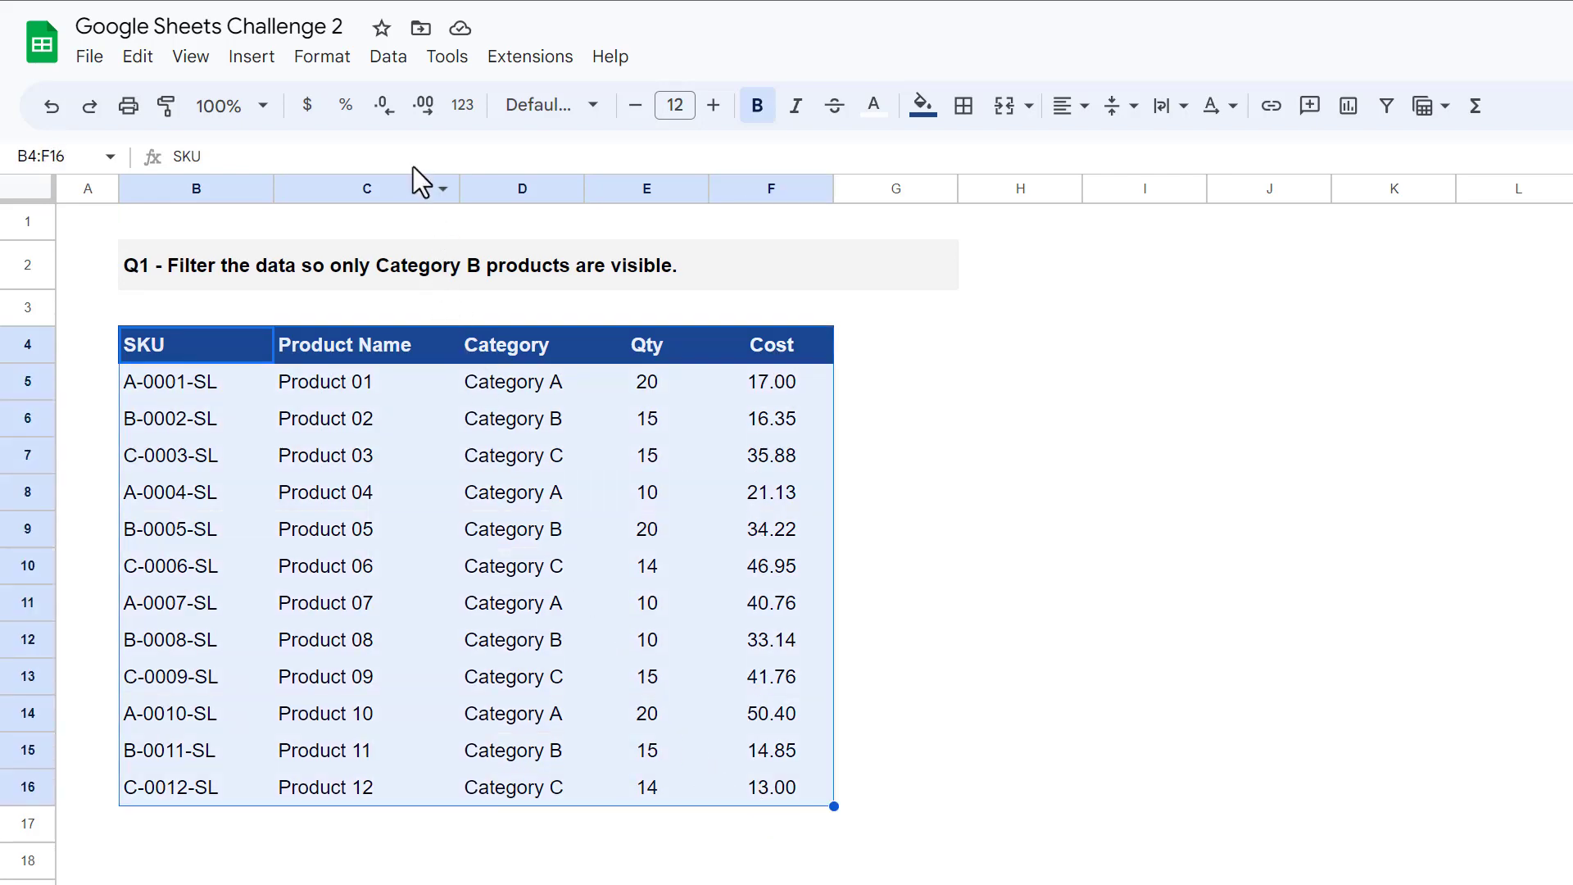
pyautogui.click(407, 55)
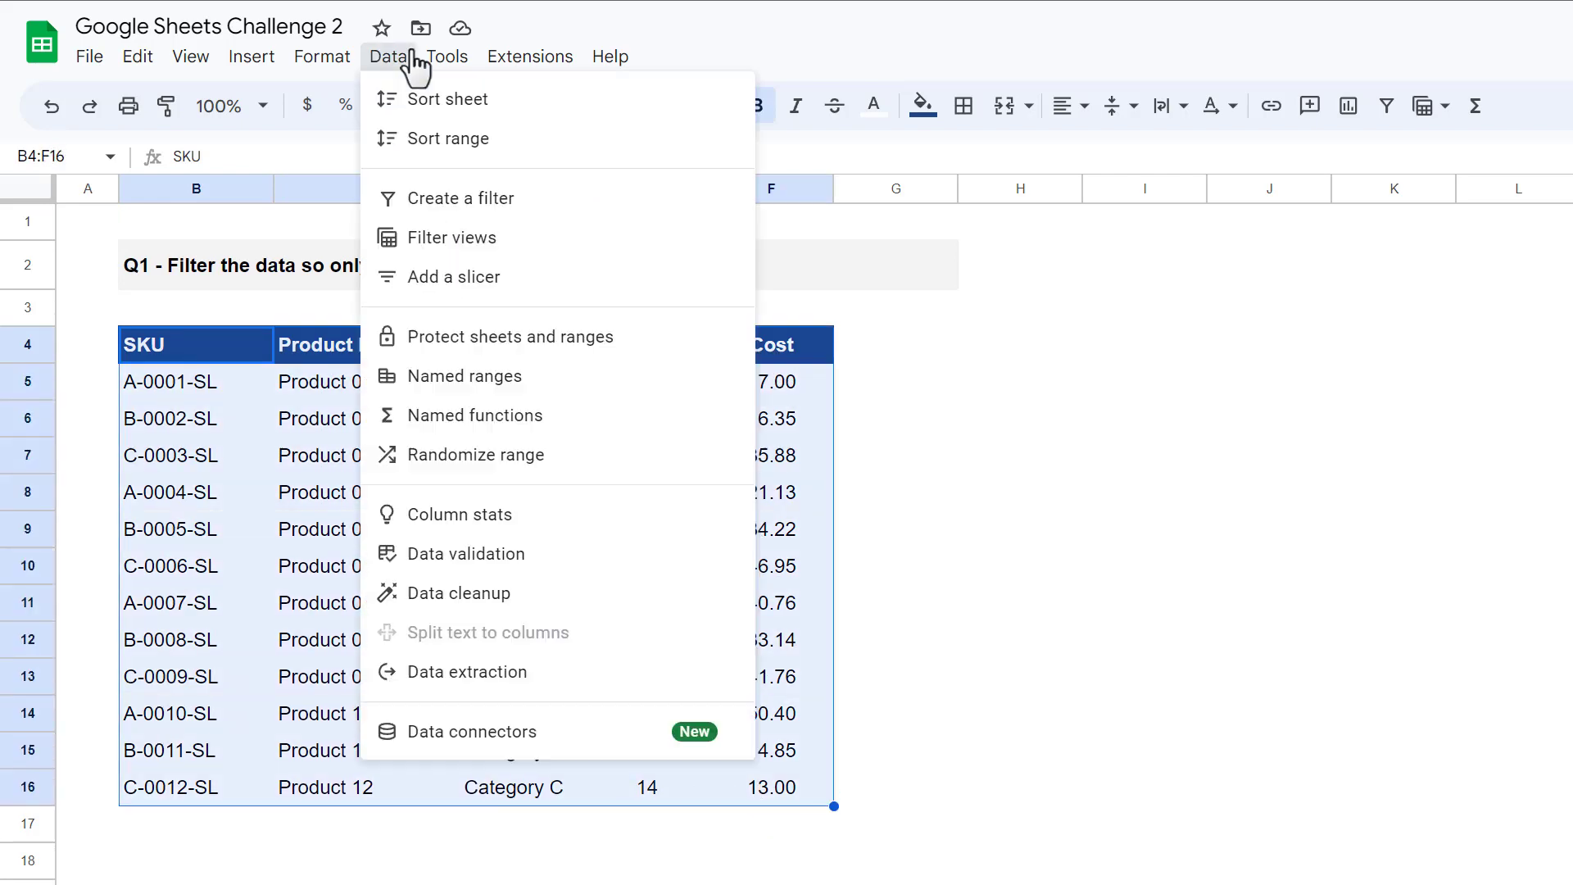
pyautogui.click(463, 206)
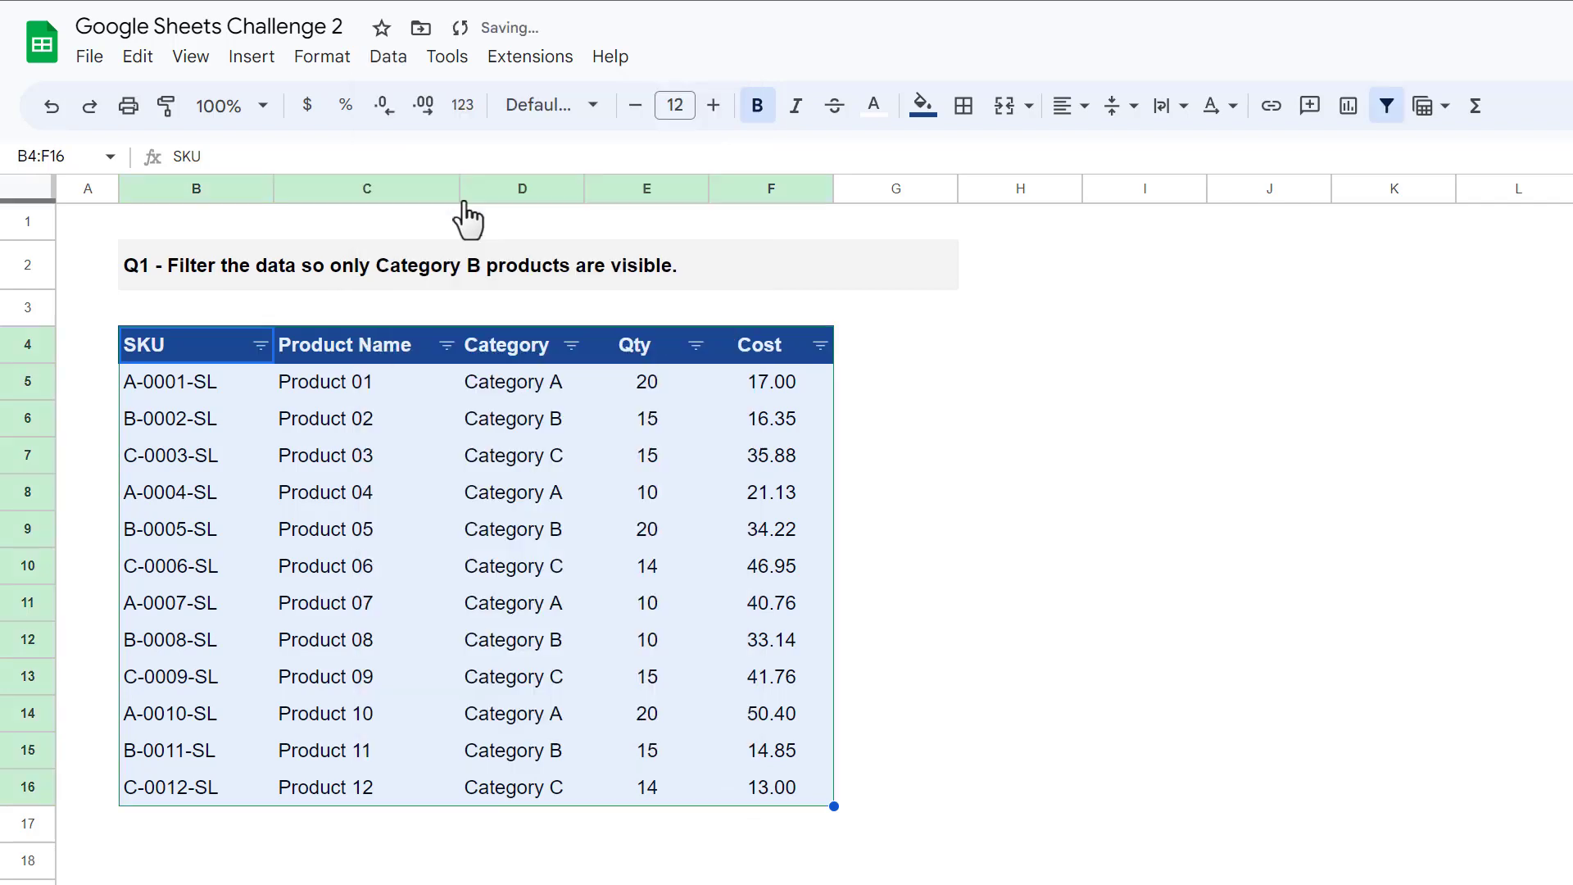
pyautogui.click(523, 393)
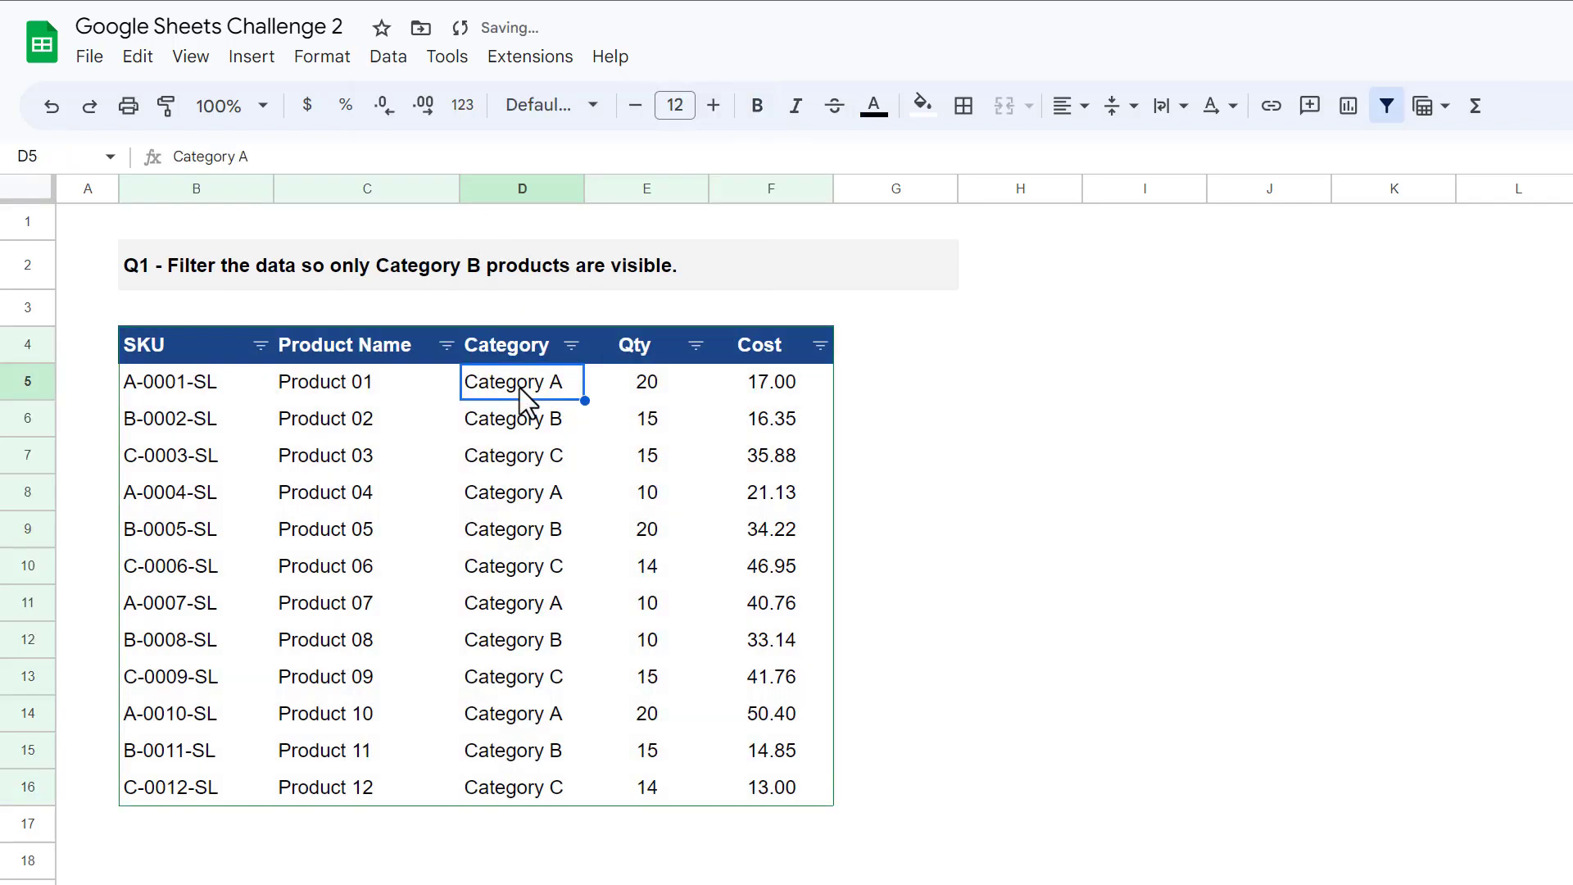
# Step: Filter the Category column to show only Category B
pyautogui.click(572, 345)
pyautogui.scroll(-2, 577, 336)
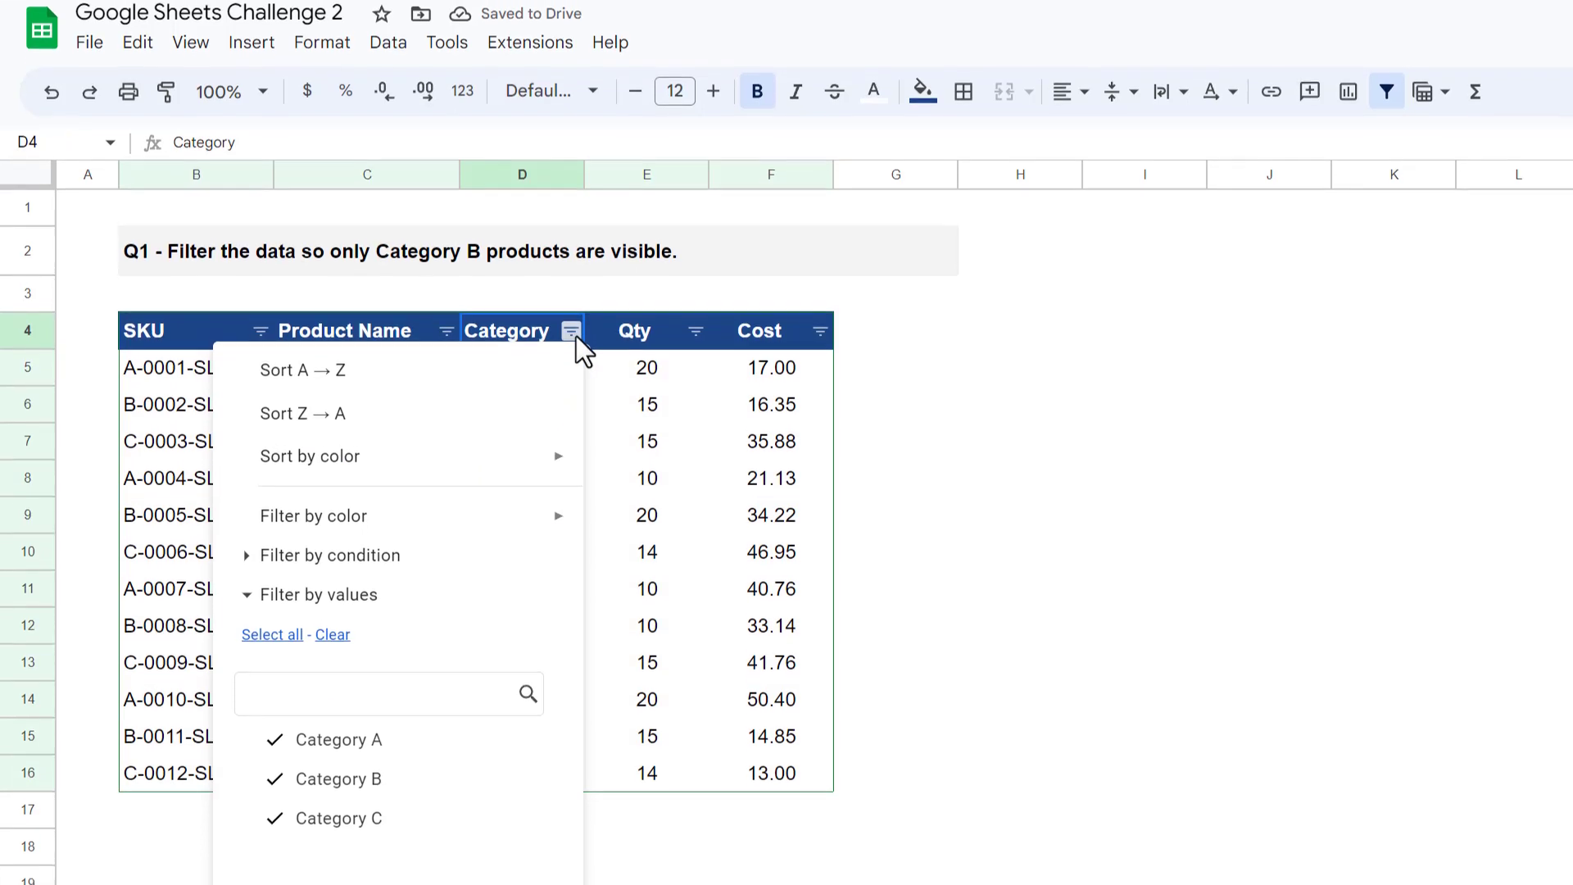
pyautogui.click(333, 518)
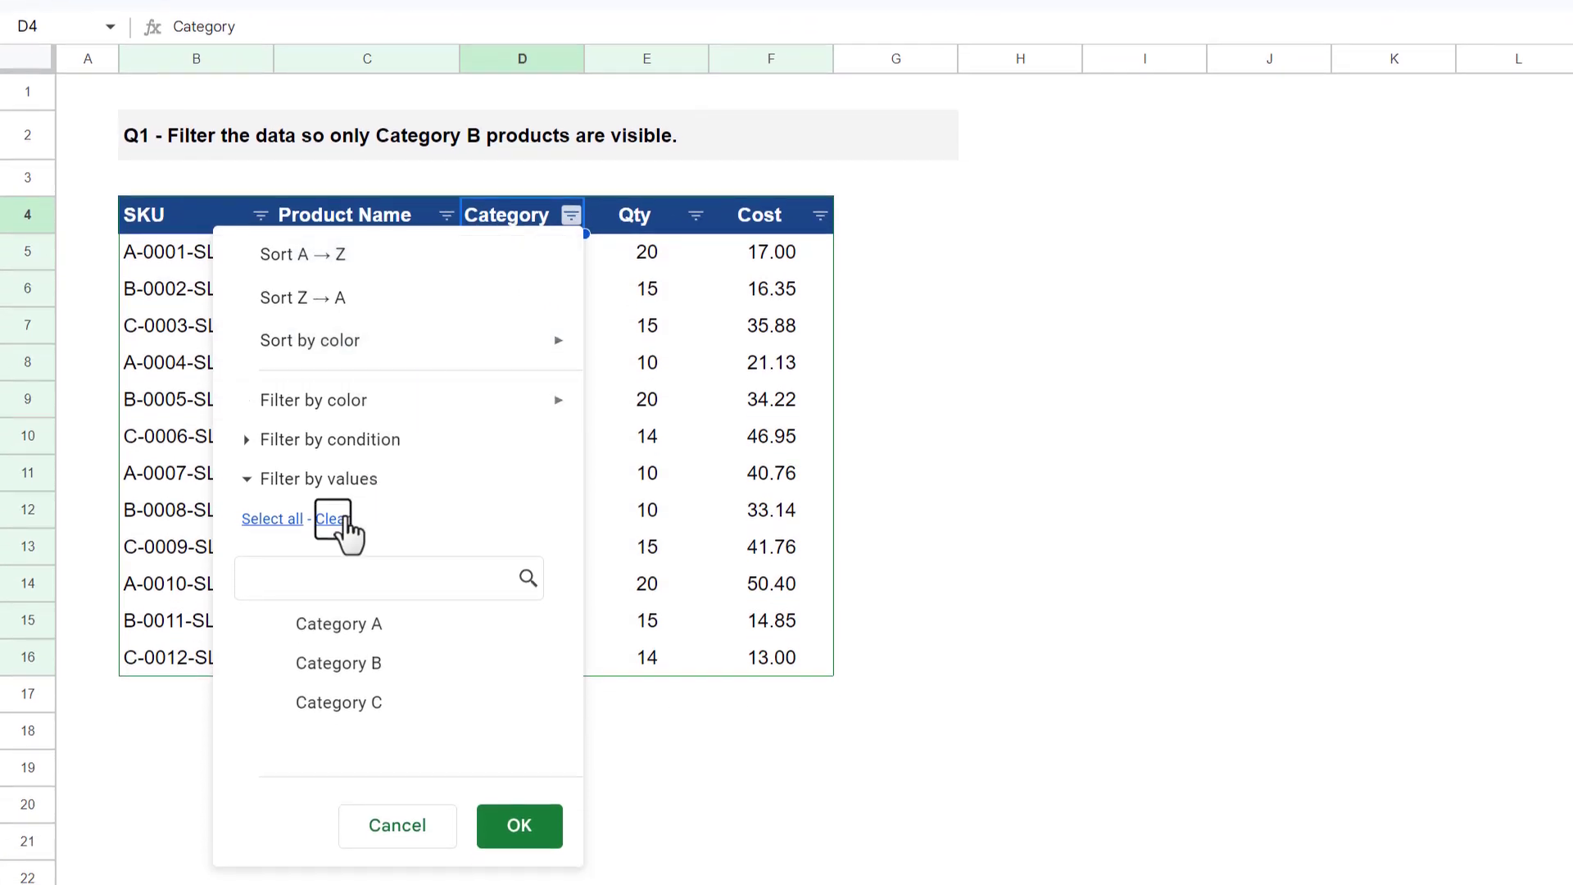
pyautogui.click(394, 663)
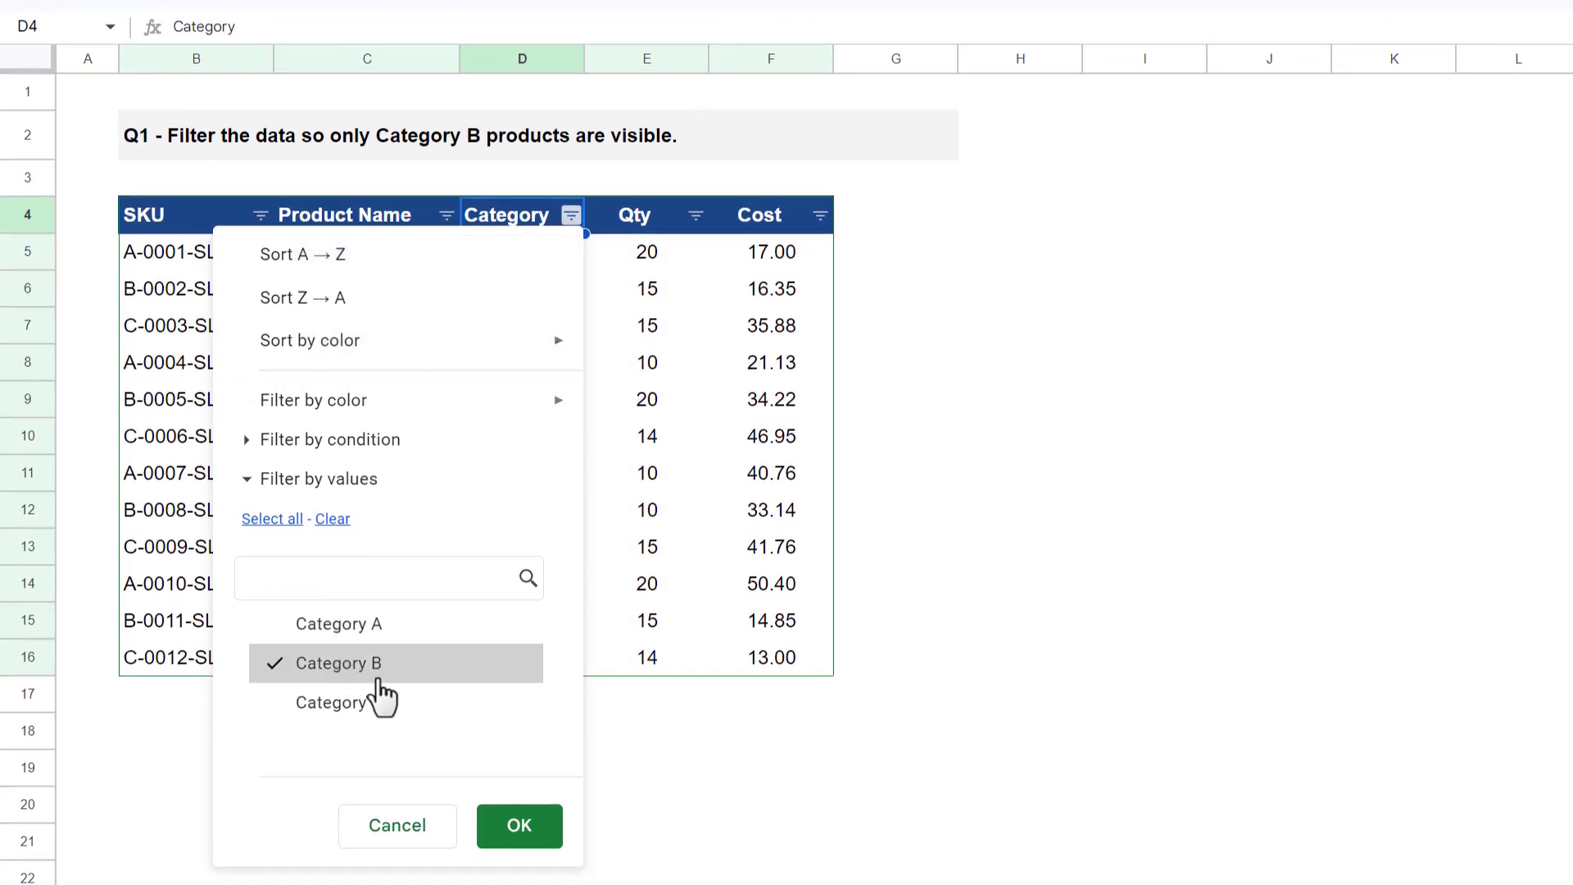
pyautogui.click(520, 827)
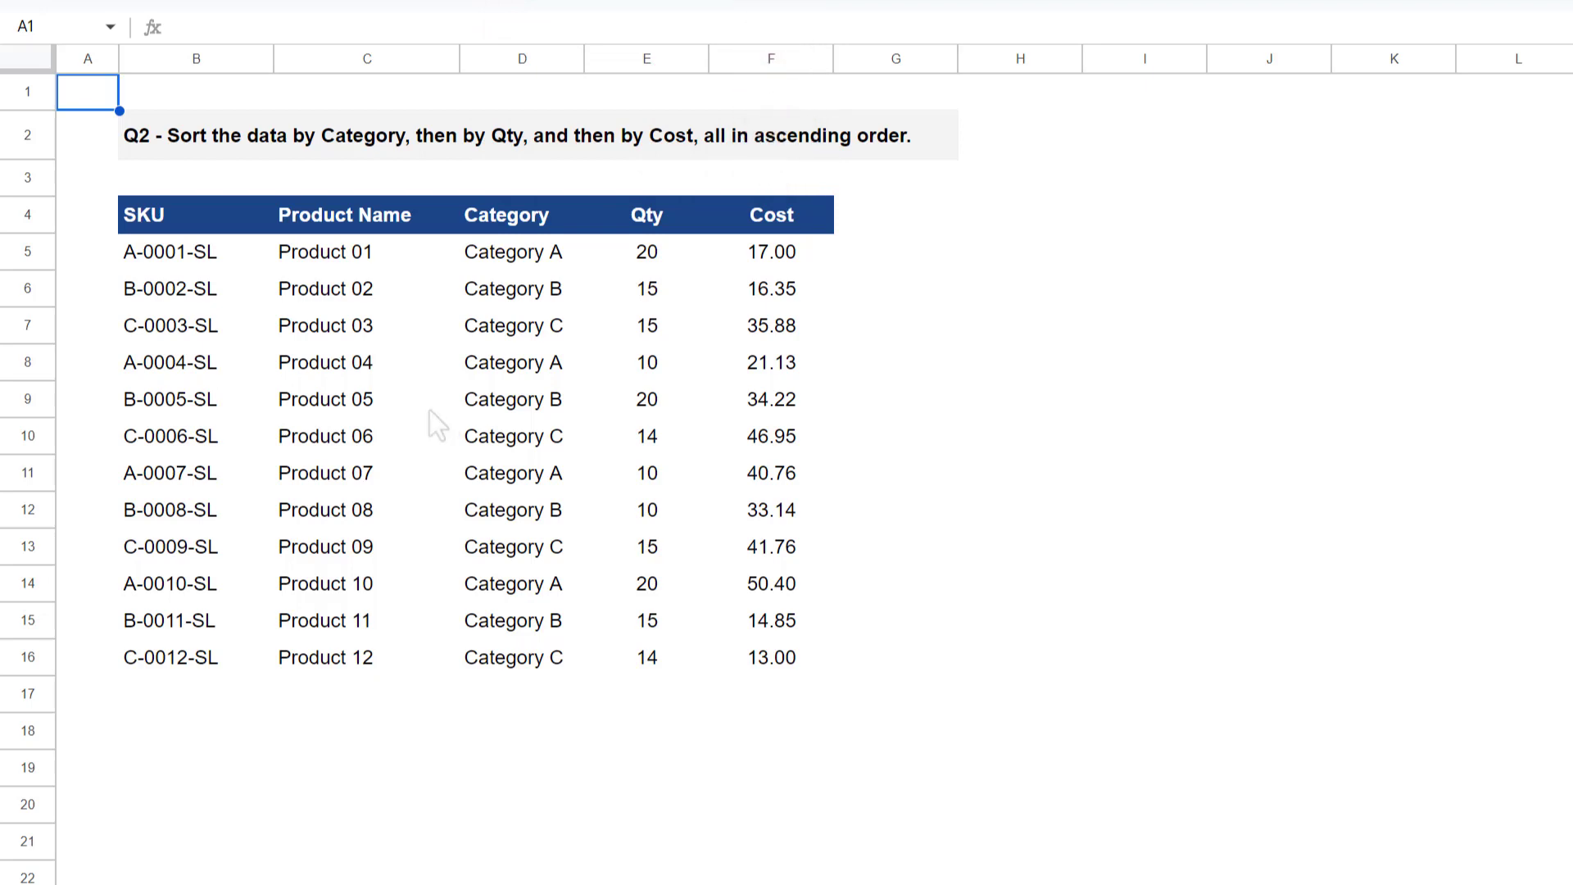
# Step: On the Q2 sheet, select B4:F16 and open Advanced range sorting options
pyautogui.moveTo(238, 222); pyautogui.dragTo(738, 664)
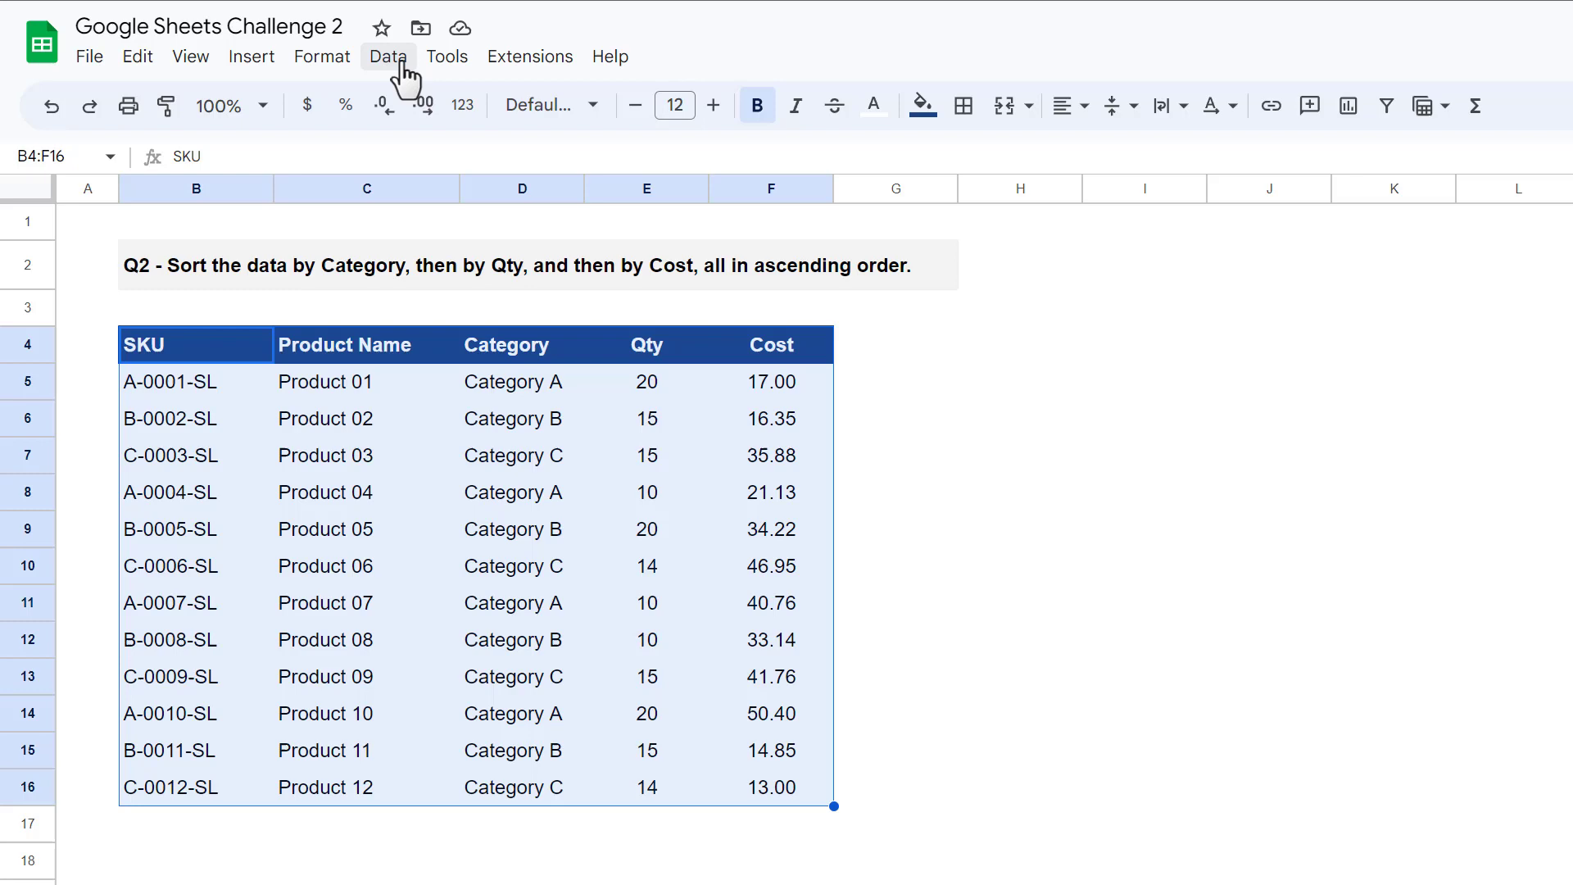
pyautogui.click(390, 58)
pyautogui.moveTo(455, 139)
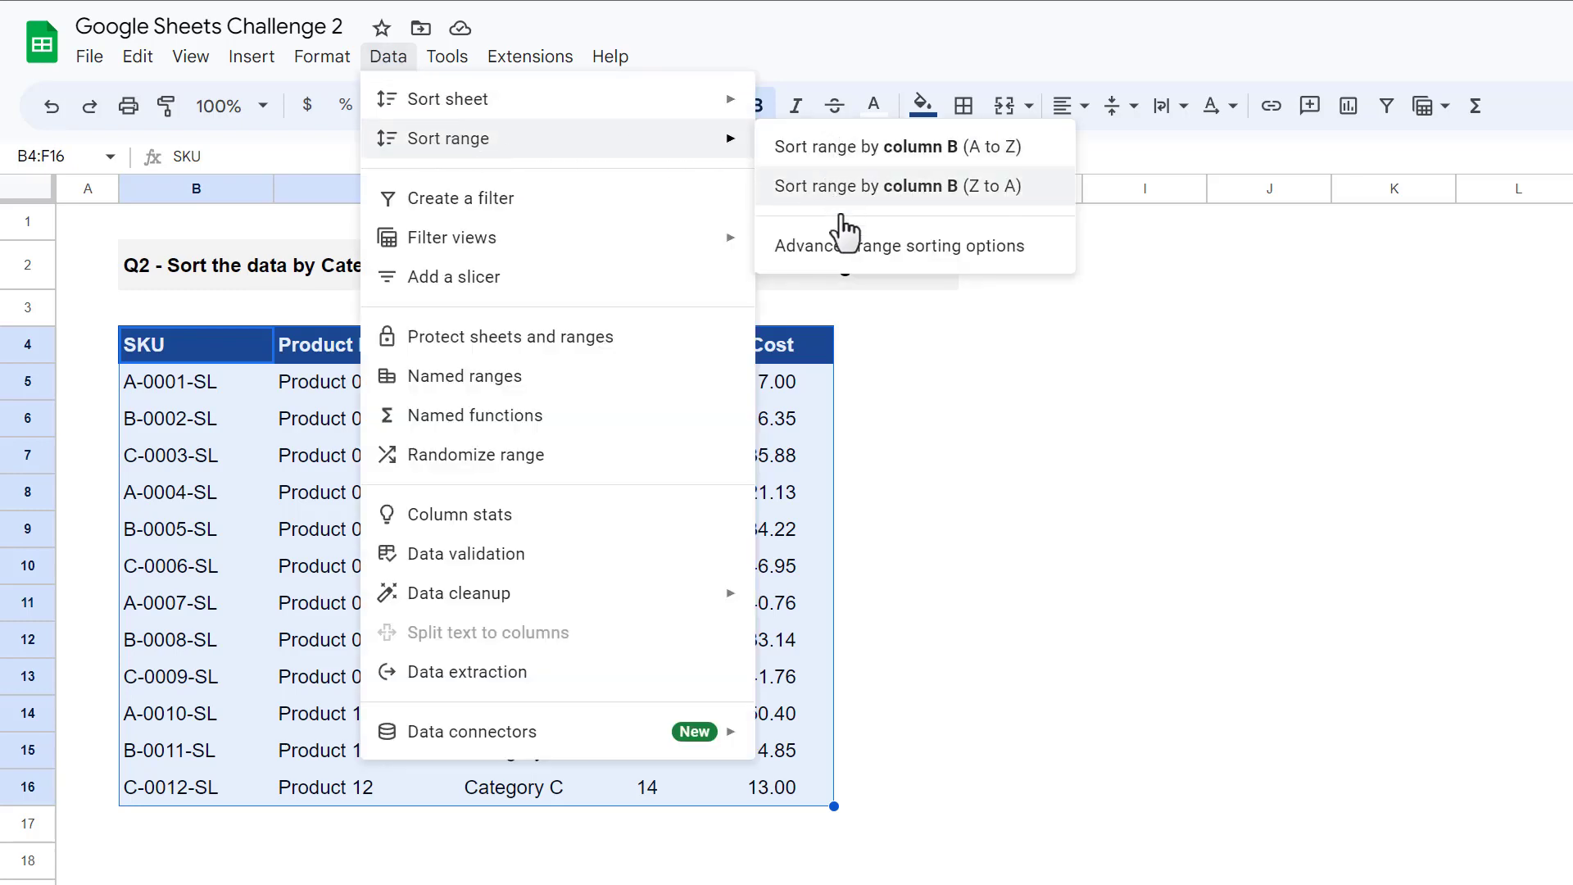
pyautogui.click(845, 261)
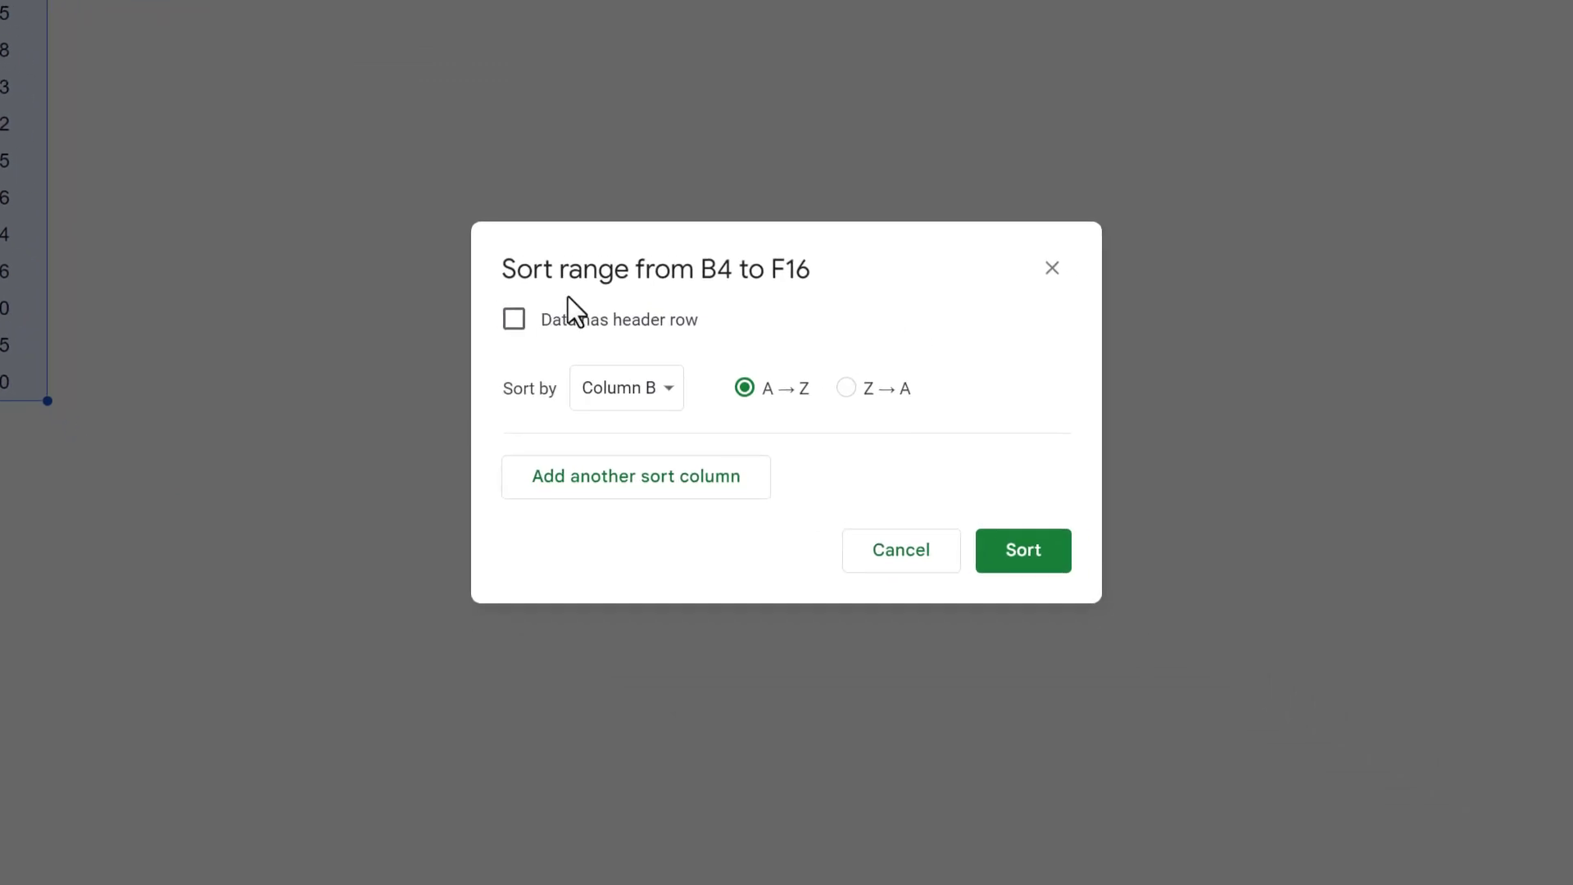
# Step: With a header row, sort B4:F16 A→Z by Category, then Qty, then Cost
pyautogui.click(513, 321)
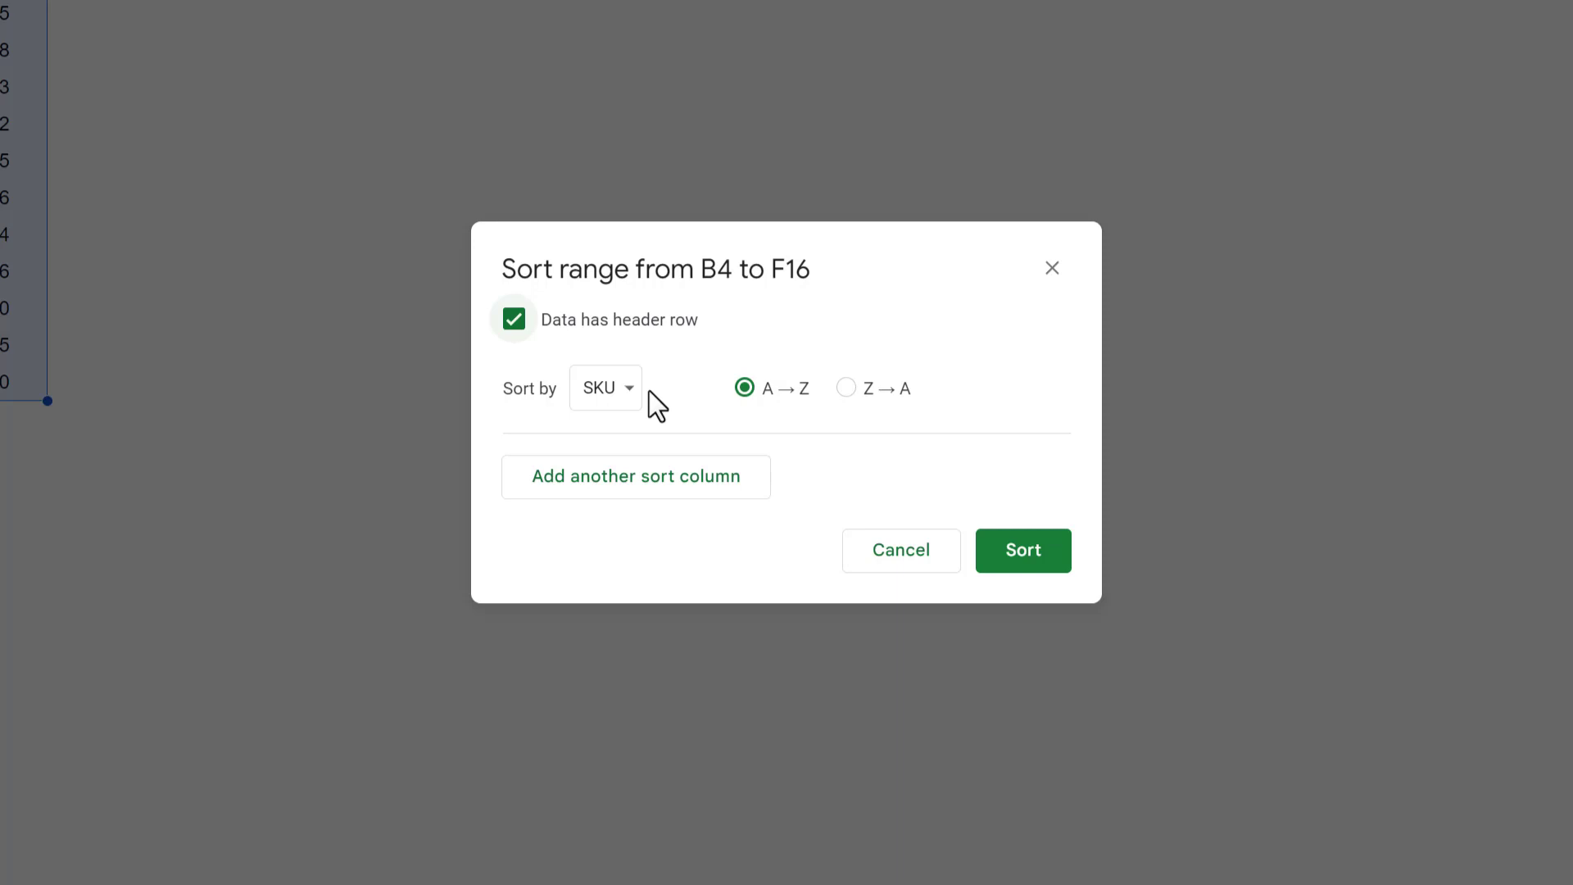
pyautogui.click(622, 400)
pyautogui.click(643, 463)
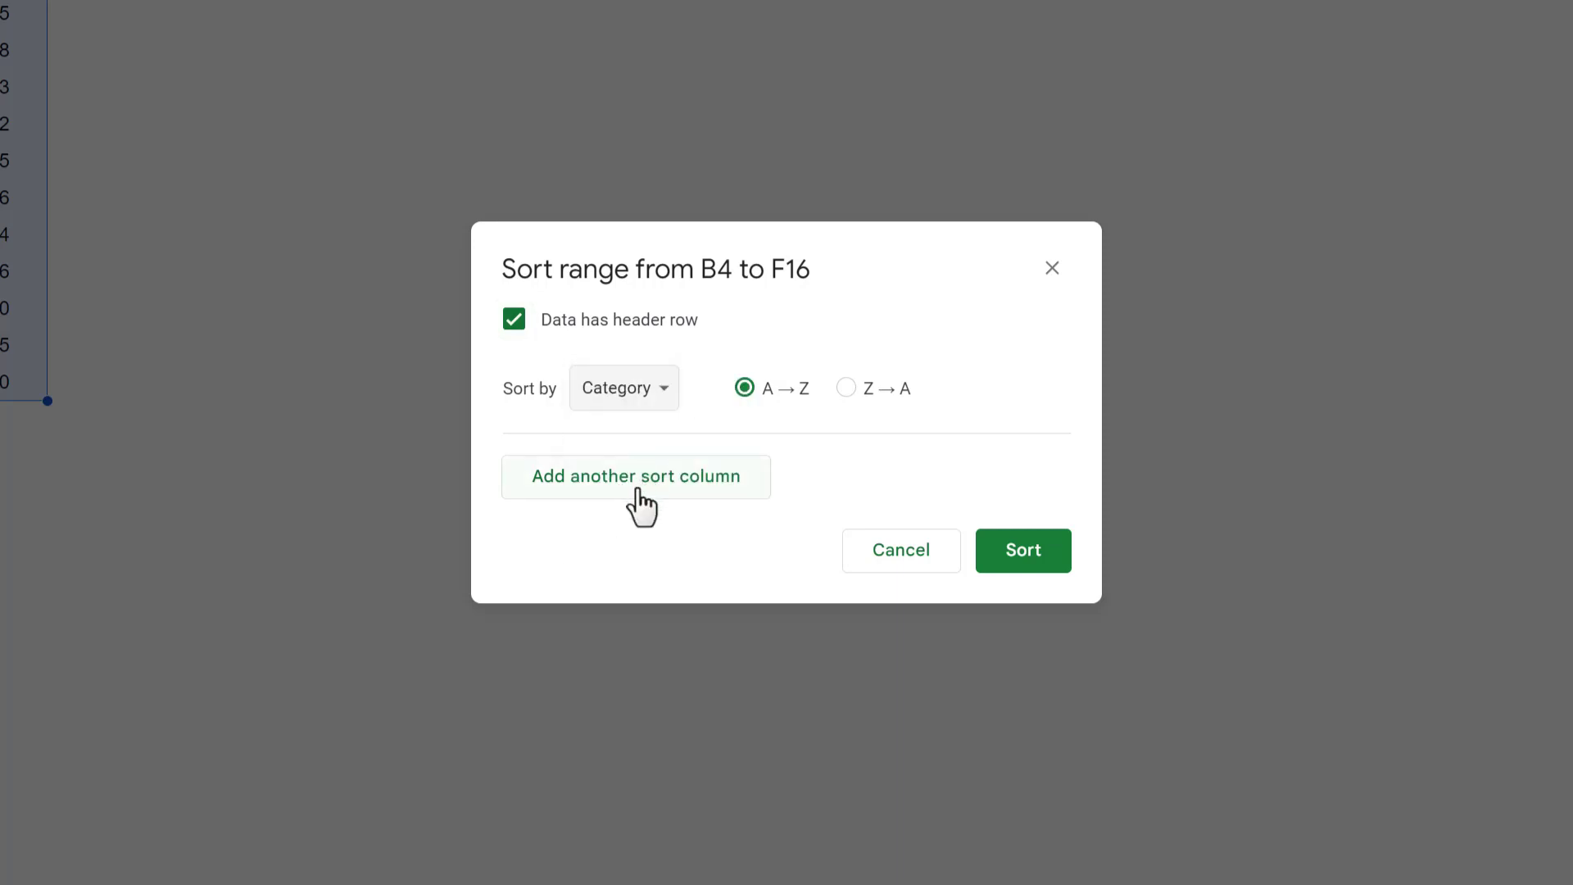
pyautogui.click(641, 492)
pyautogui.click(627, 490)
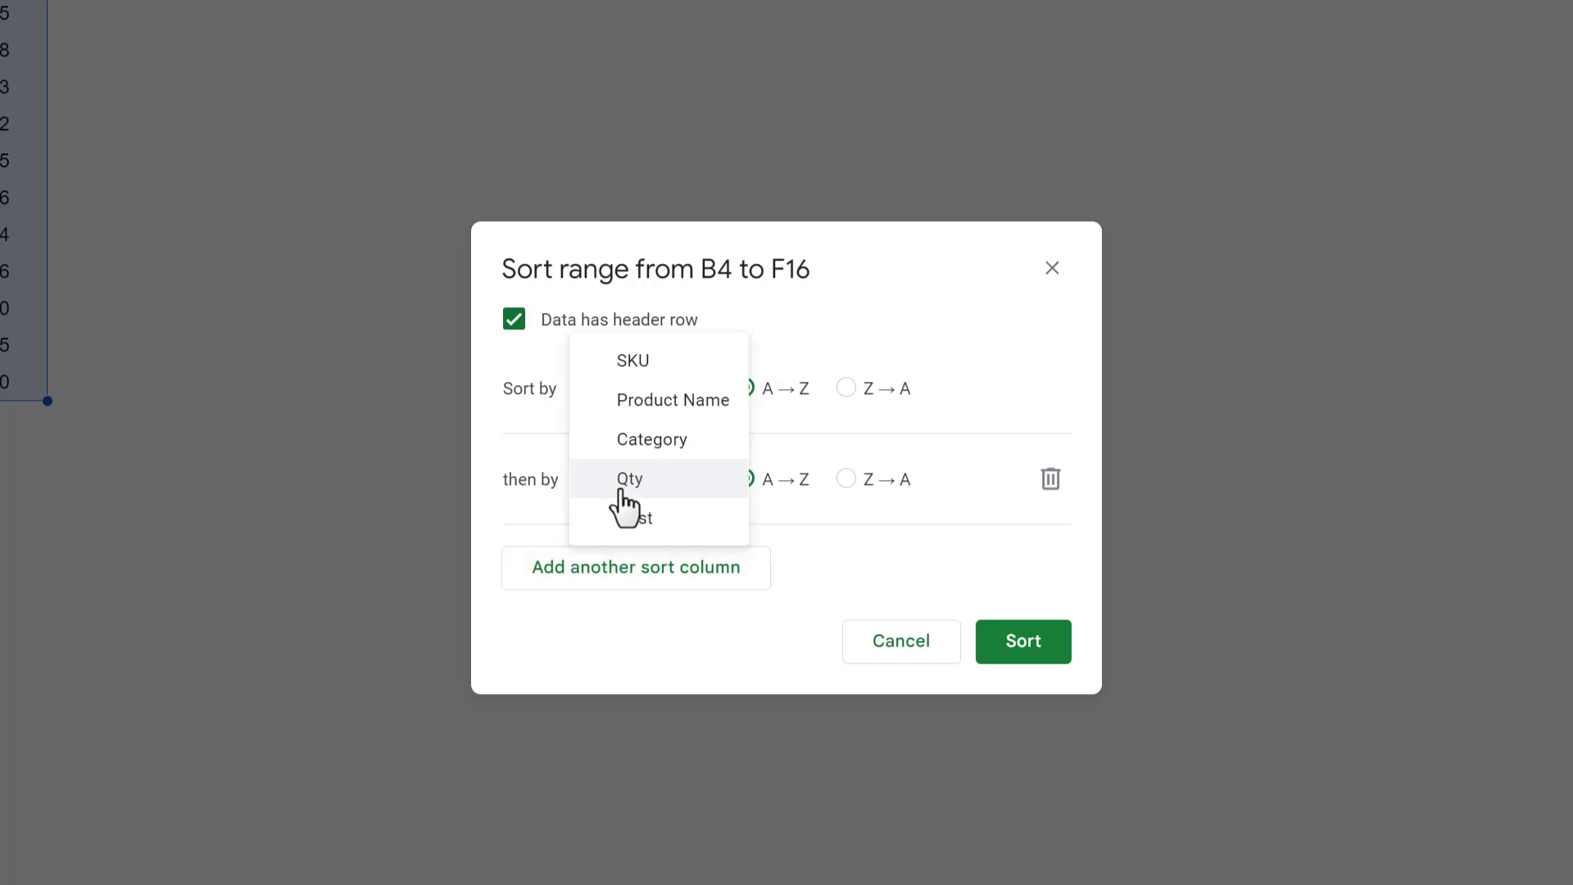
pyautogui.click(621, 491)
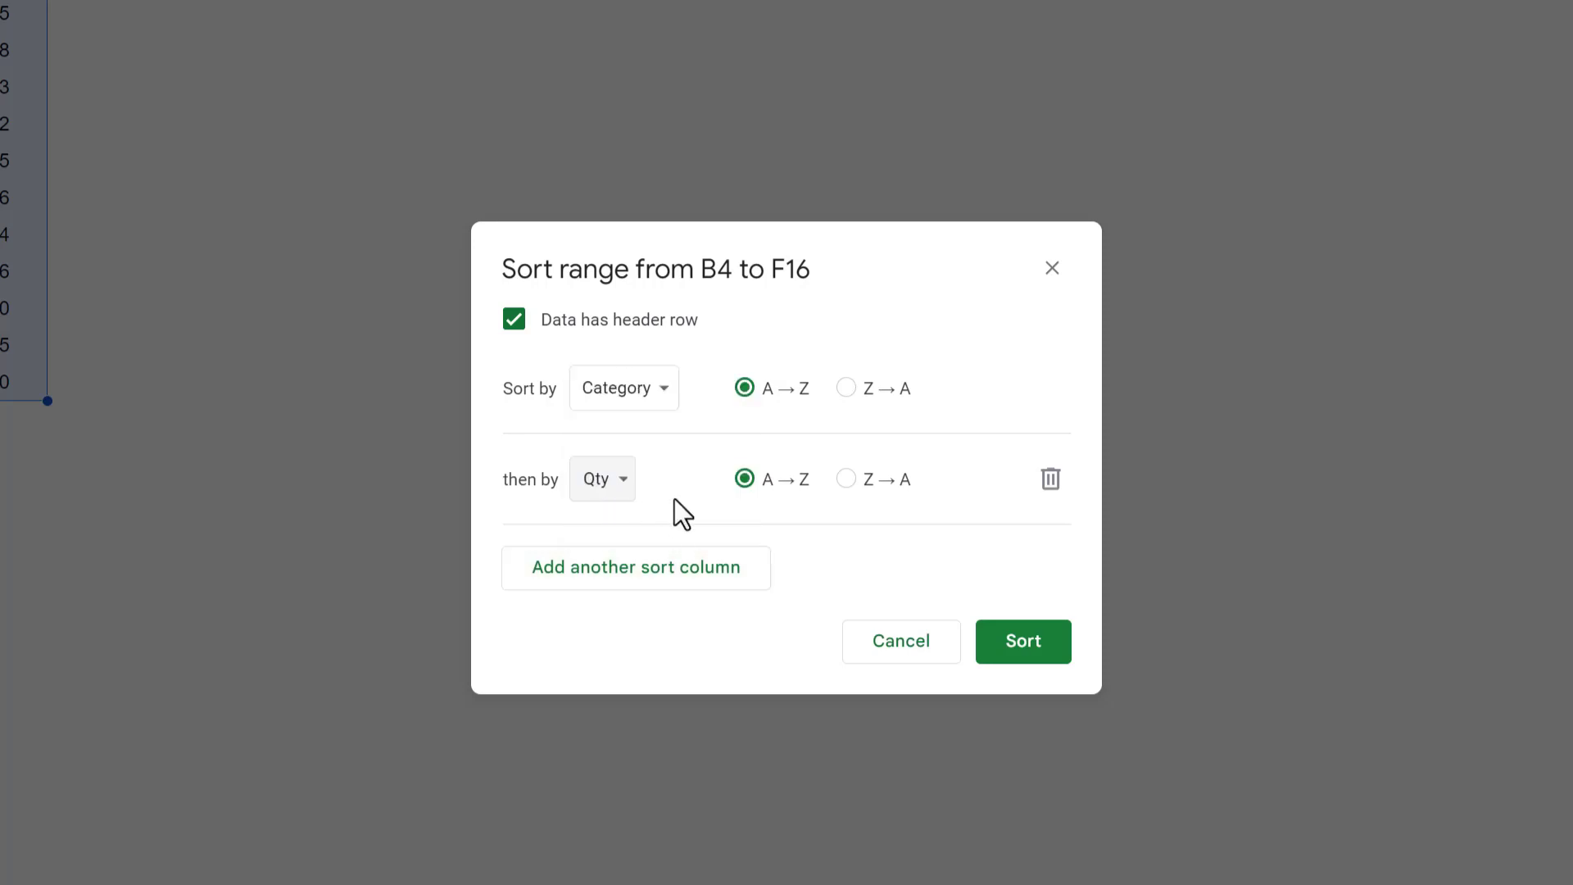
pyautogui.click(675, 569)
pyautogui.click(625, 571)
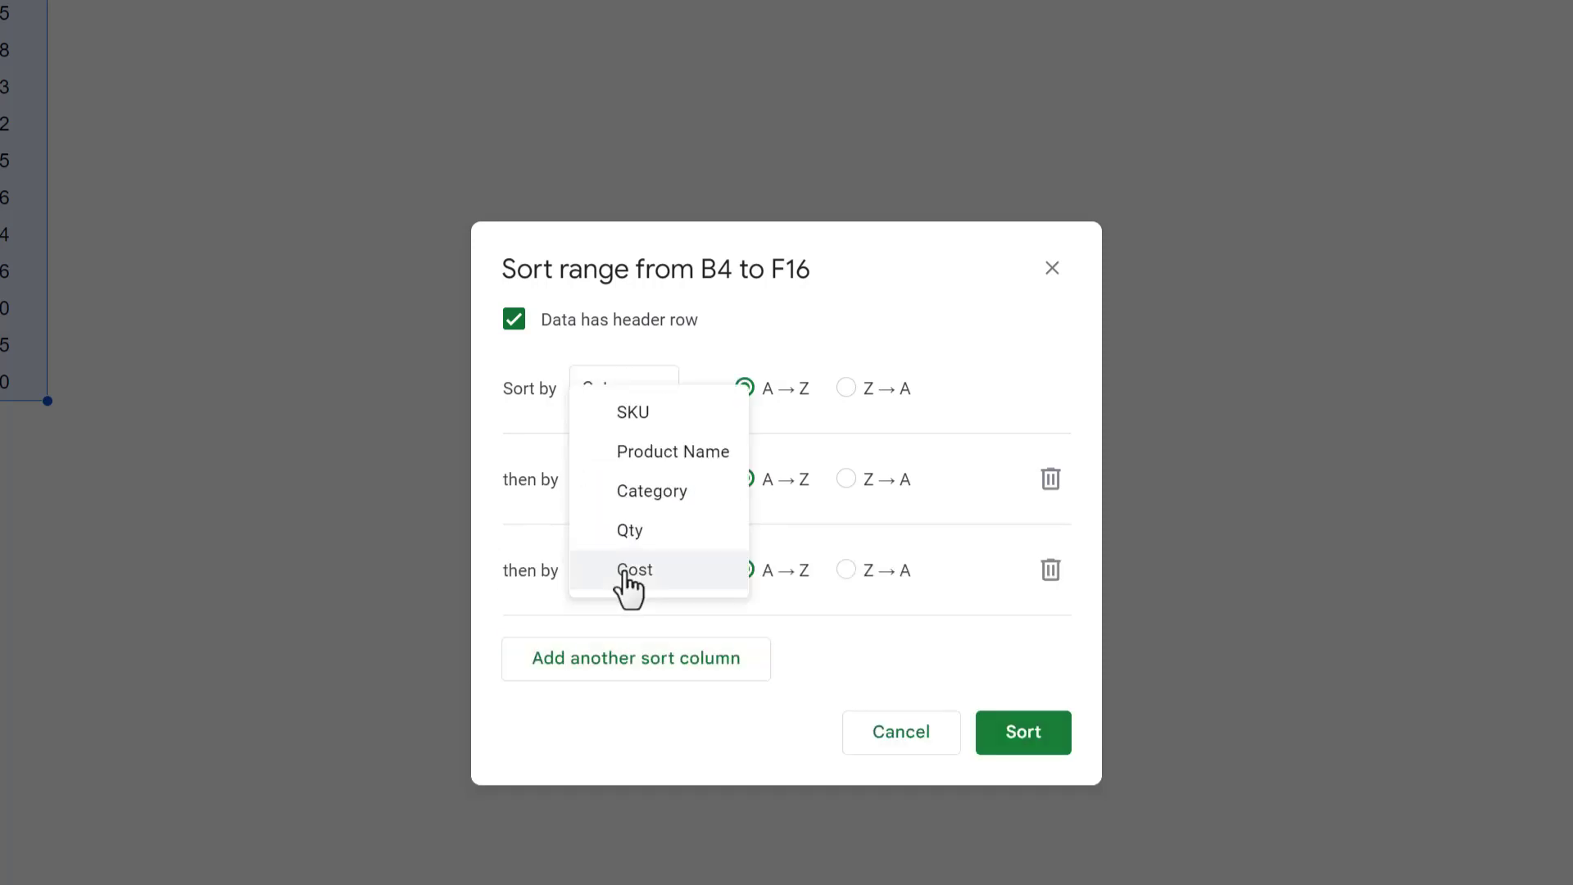
pyautogui.click(669, 574)
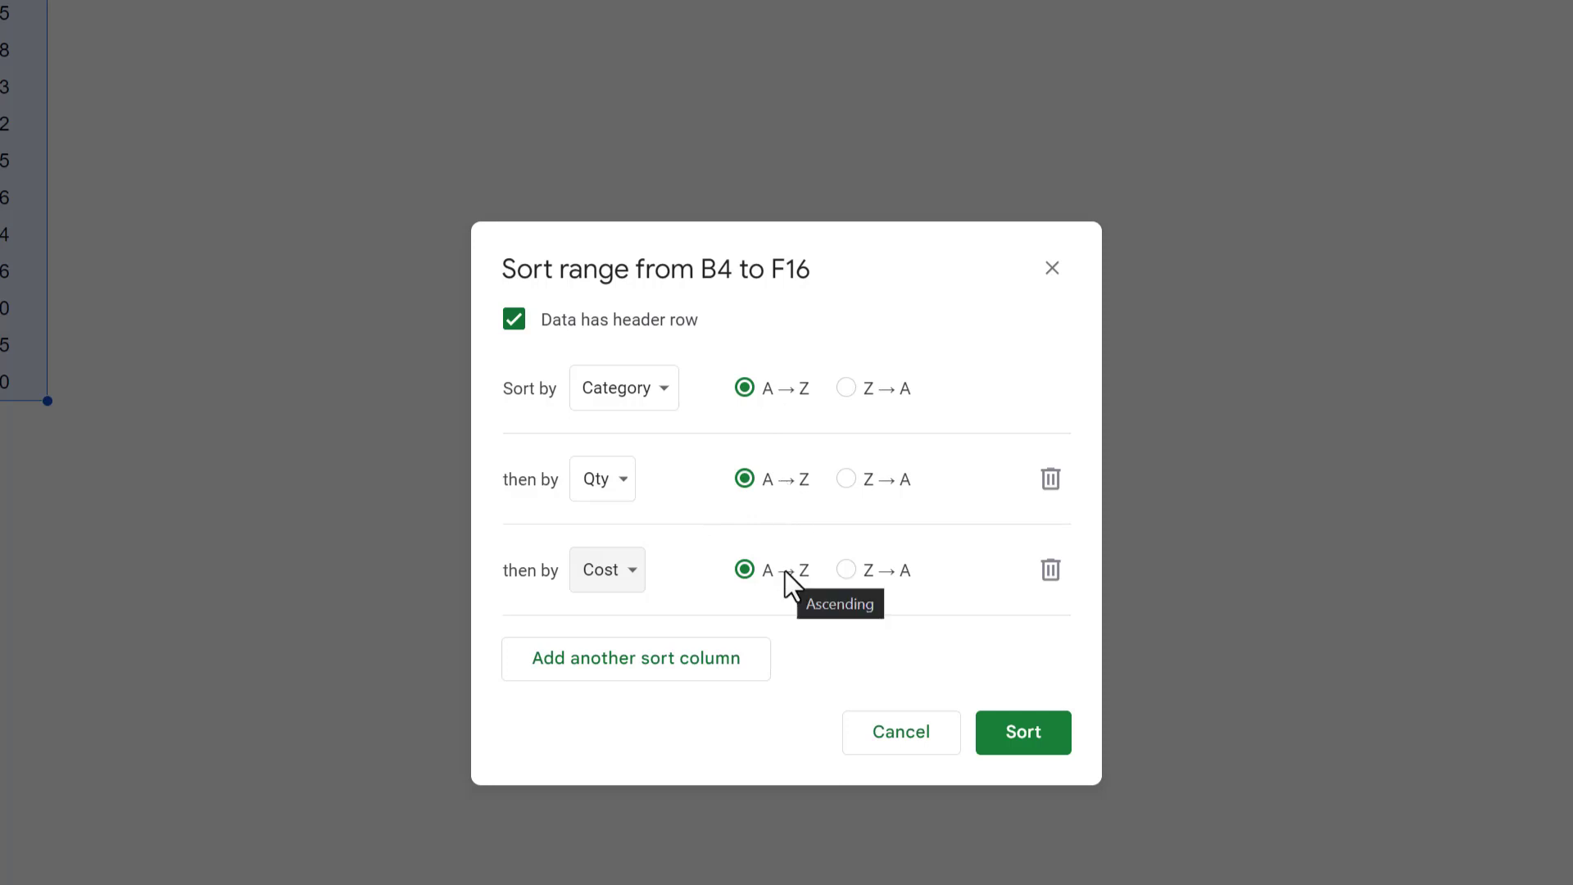
pyautogui.click(999, 733)
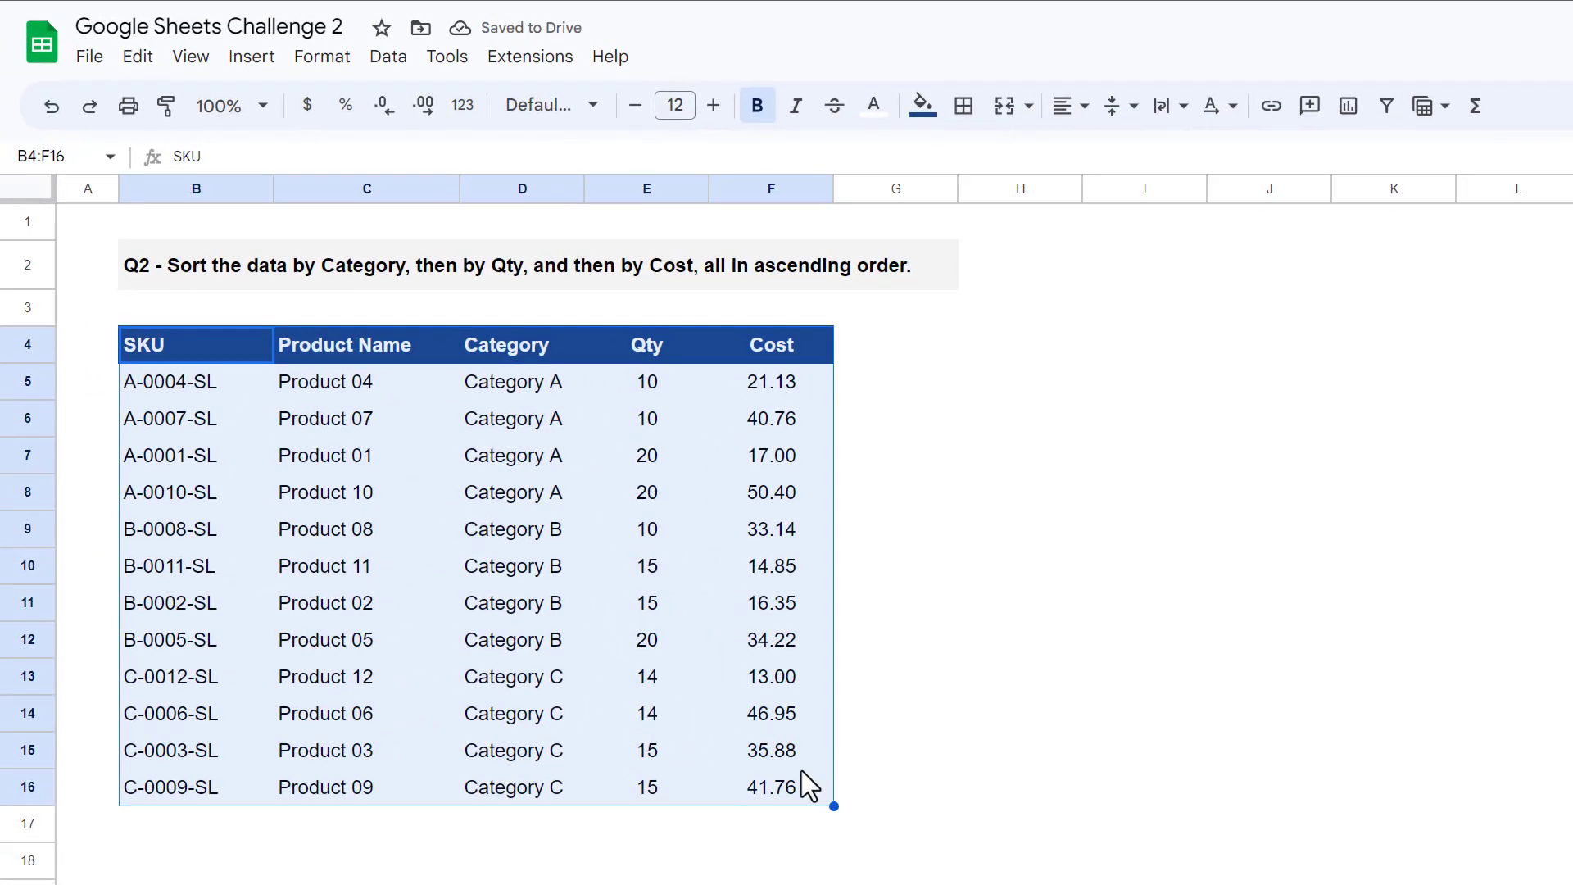
# Step: Deselect the sorted table and move to the Q3 sheet
pyautogui.click(802, 768)
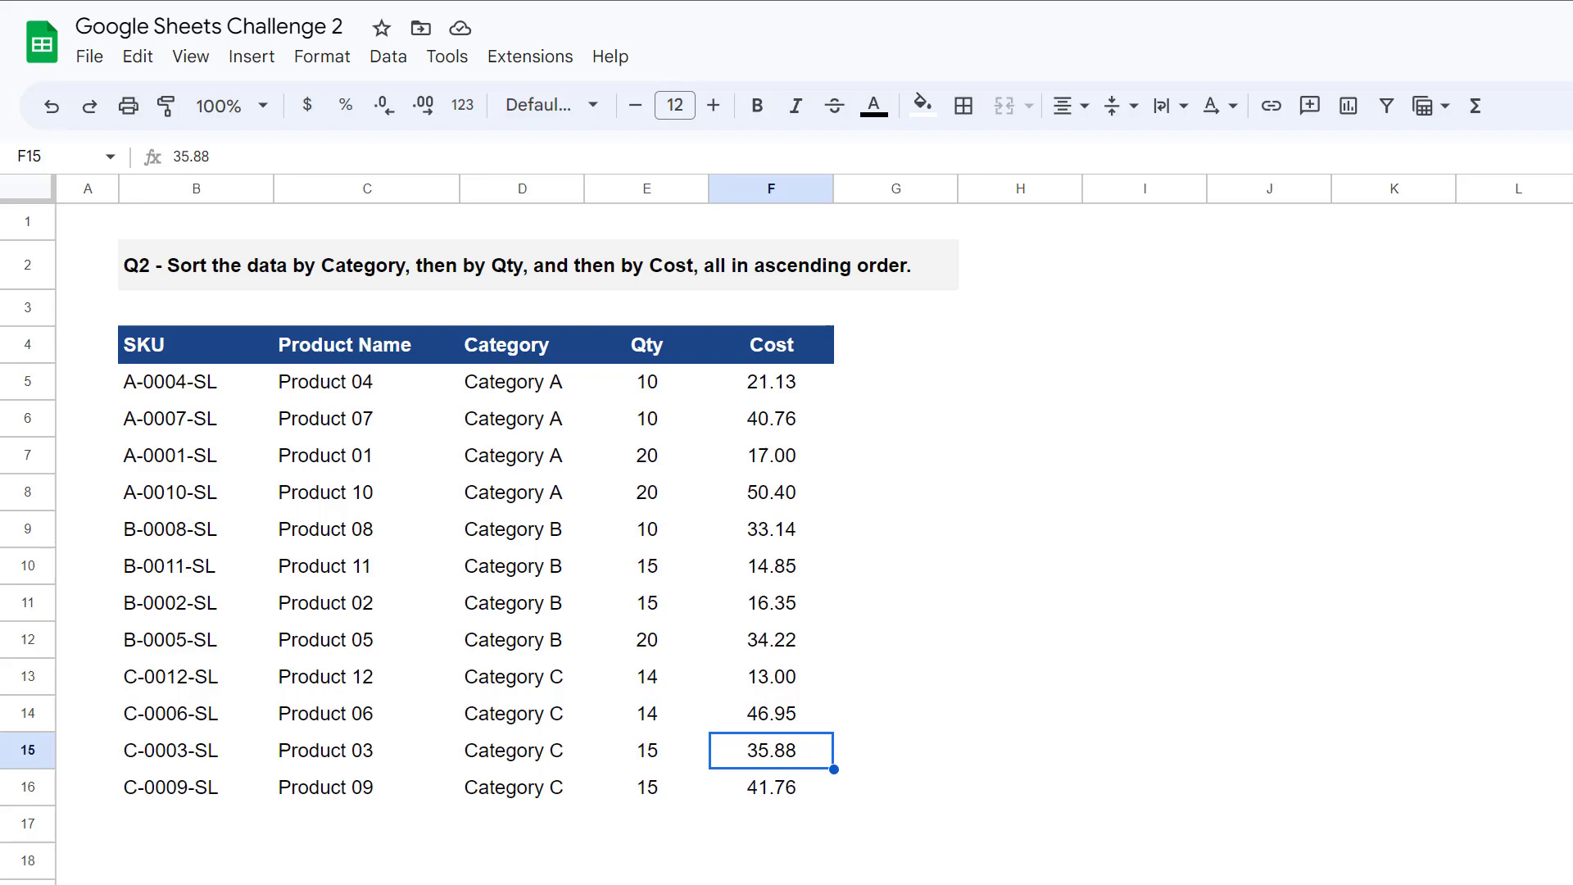
pyautogui.hotkey('ctrl', 'shift', 'pagedown')
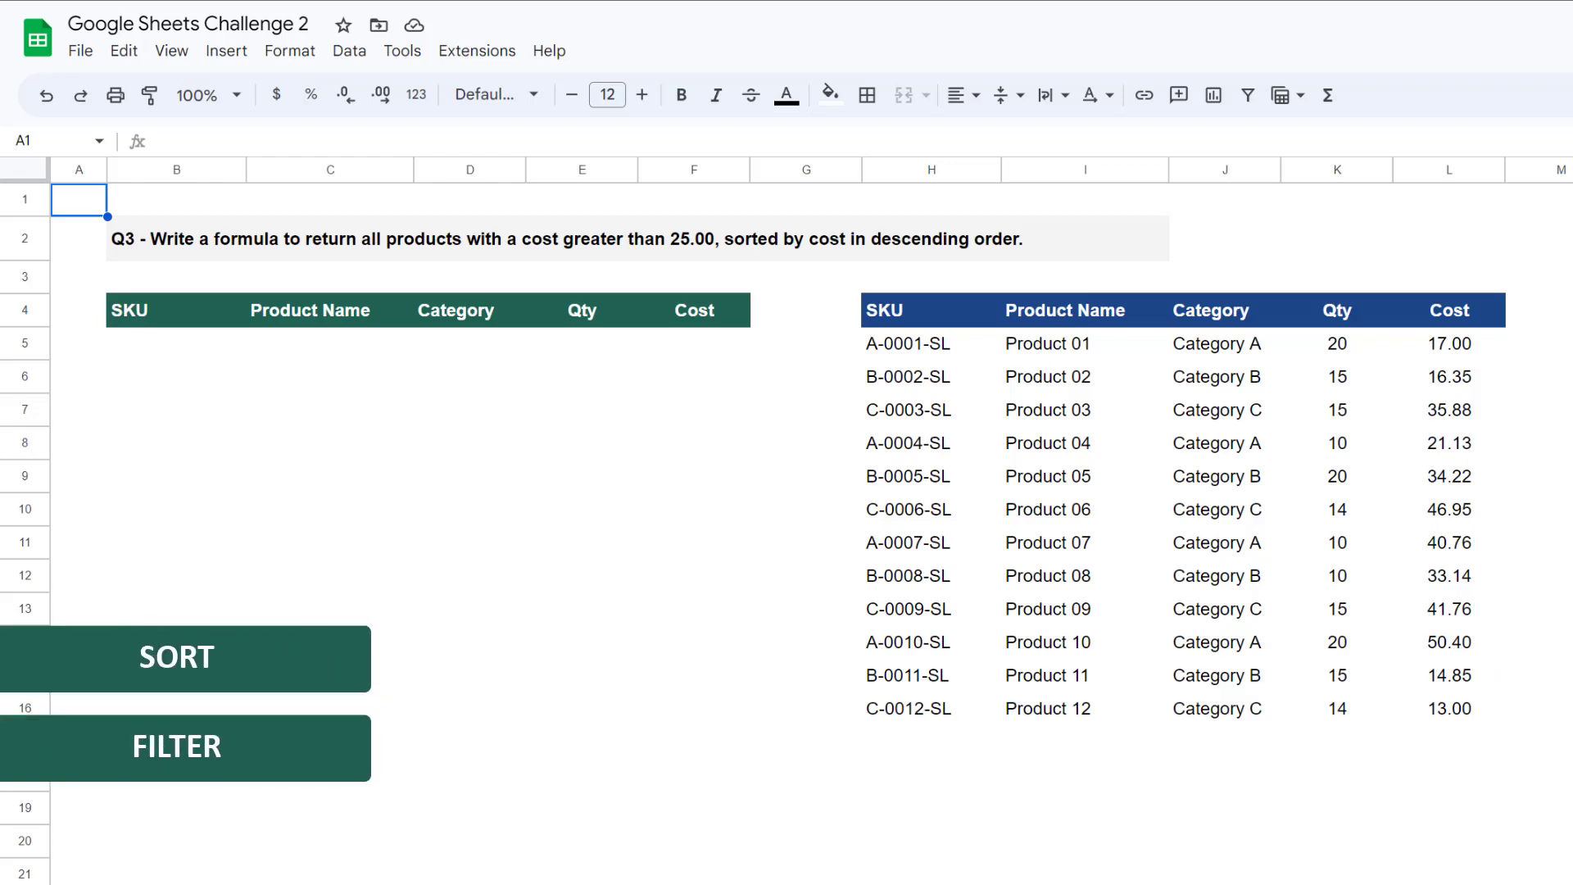
# Step: Enter =SORT(FILTER(H5:L16,L5:L16>25),5,FALSE) into cell B5
pyautogui.click(209, 356)
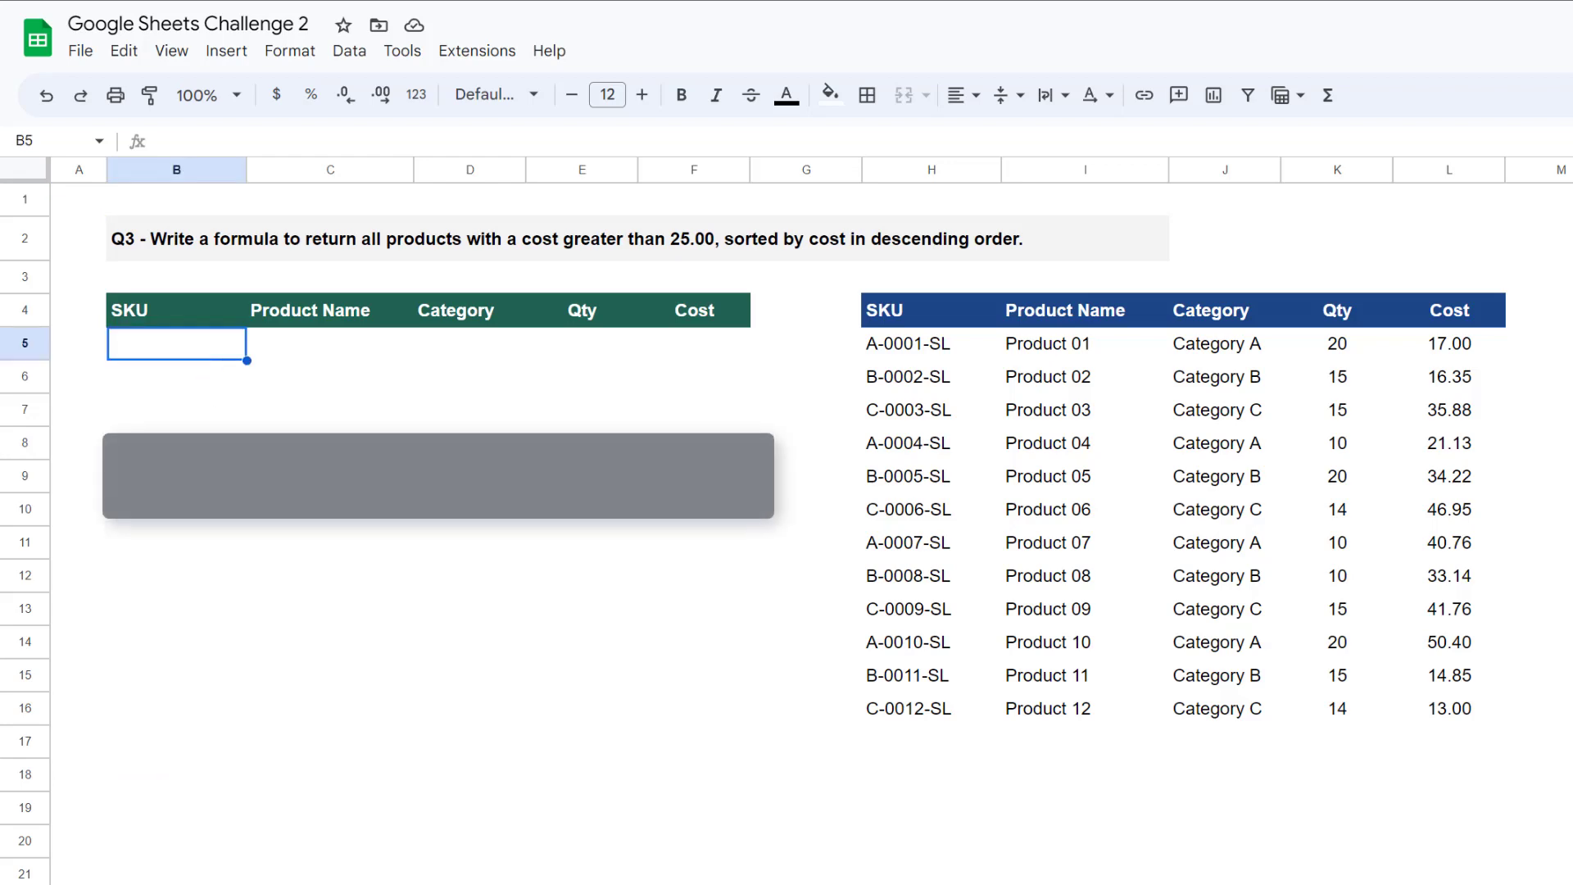
pyautogui.write('=S')
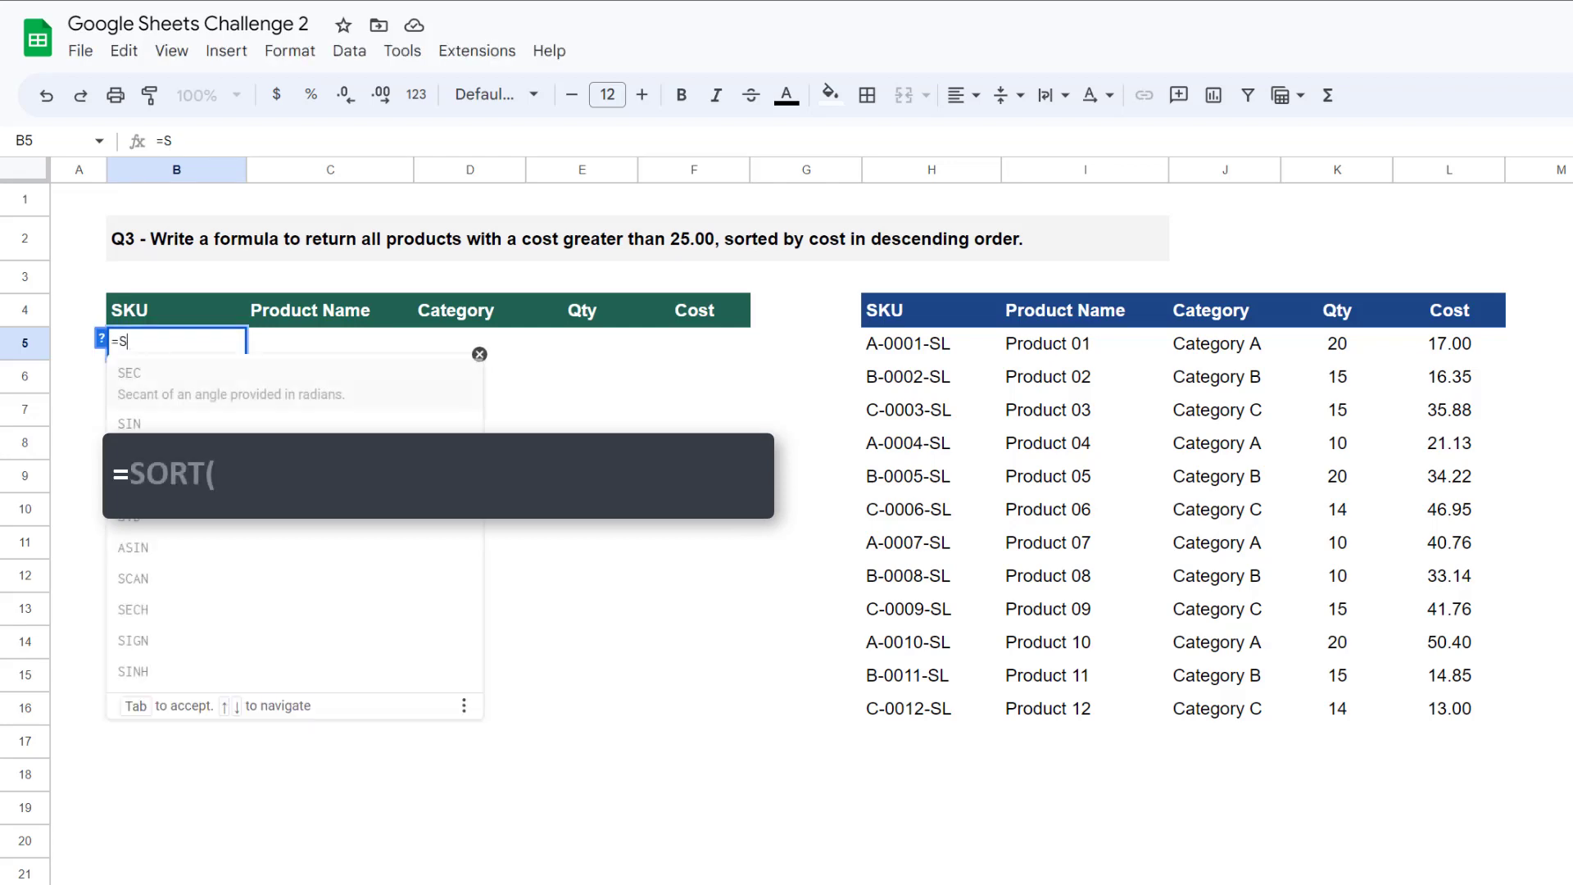
pyautogui.write('ORT(FILTER(')
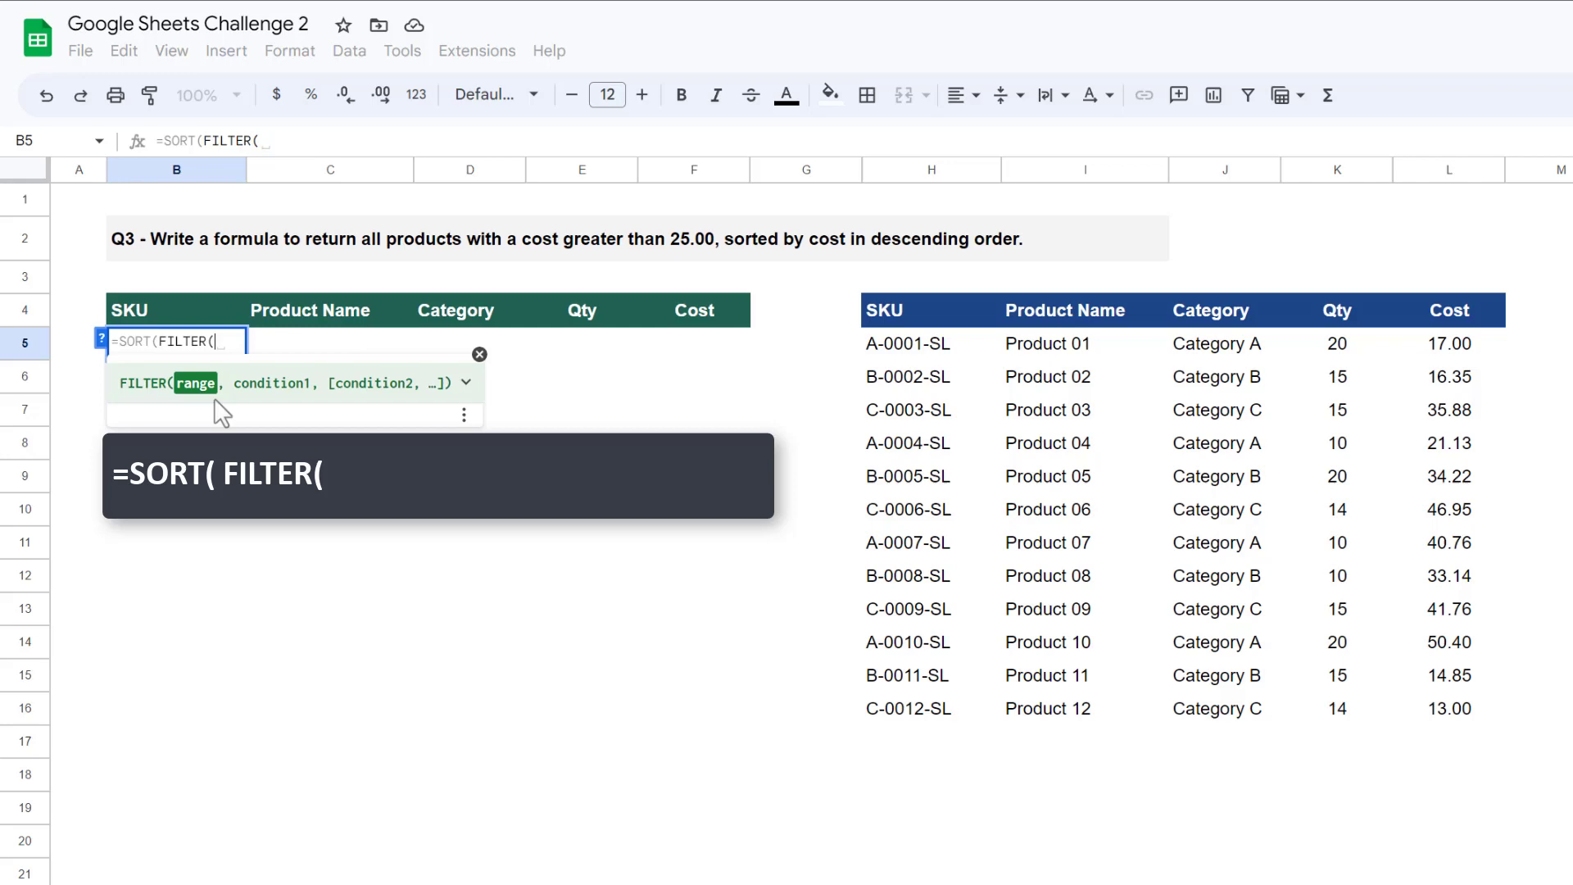
pyautogui.moveTo(912, 353); pyautogui.dragTo(1443, 713)
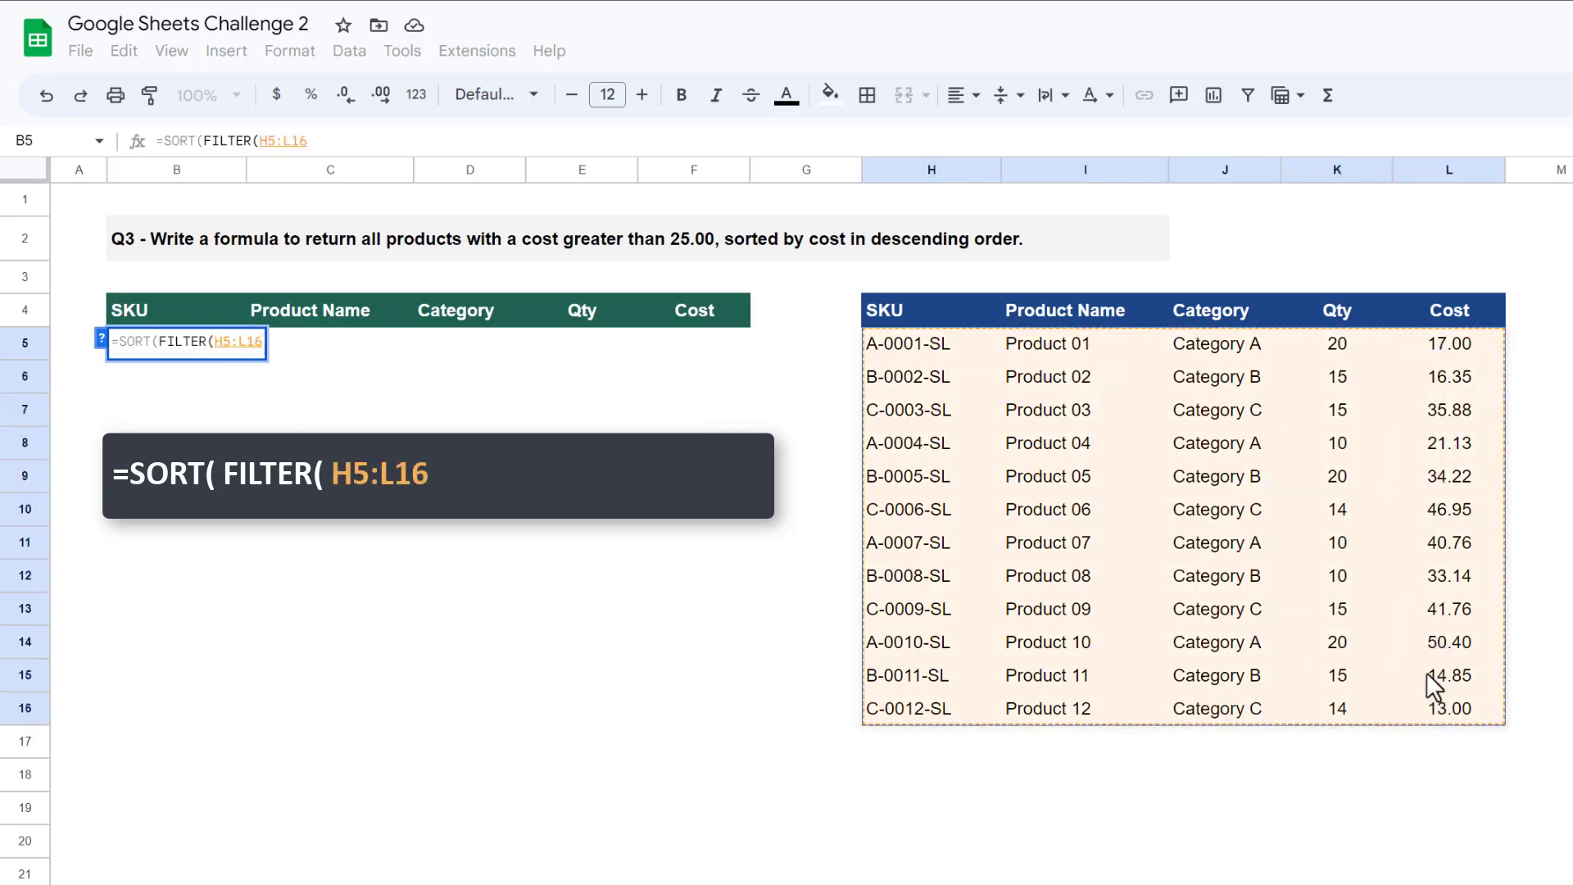
pyautogui.write(',')
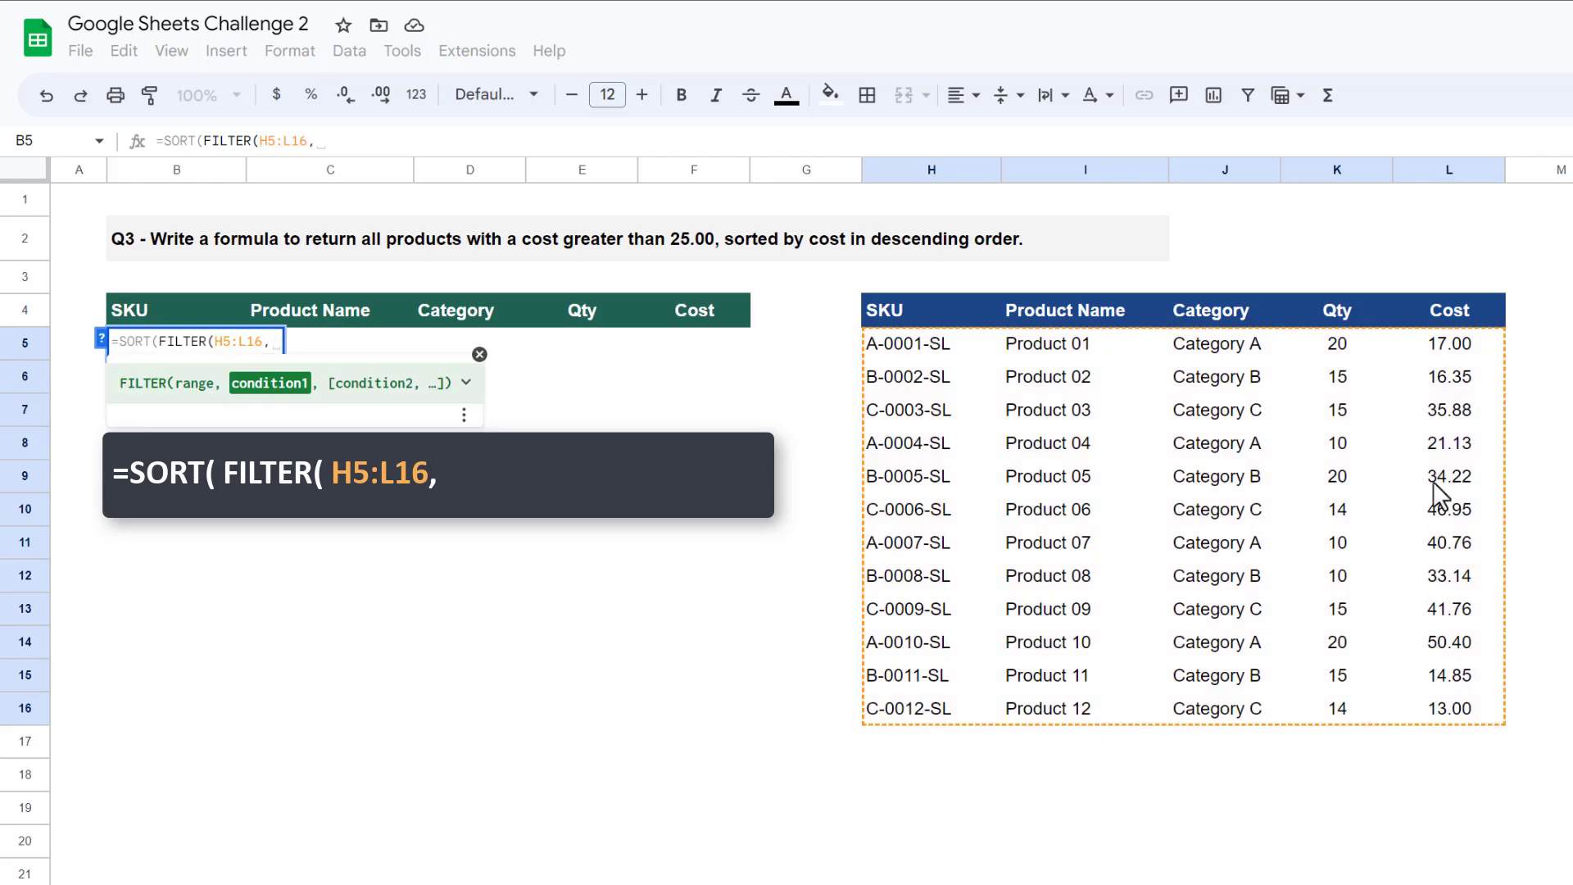
pyautogui.moveTo(1465, 348); pyautogui.dragTo(1447, 701)
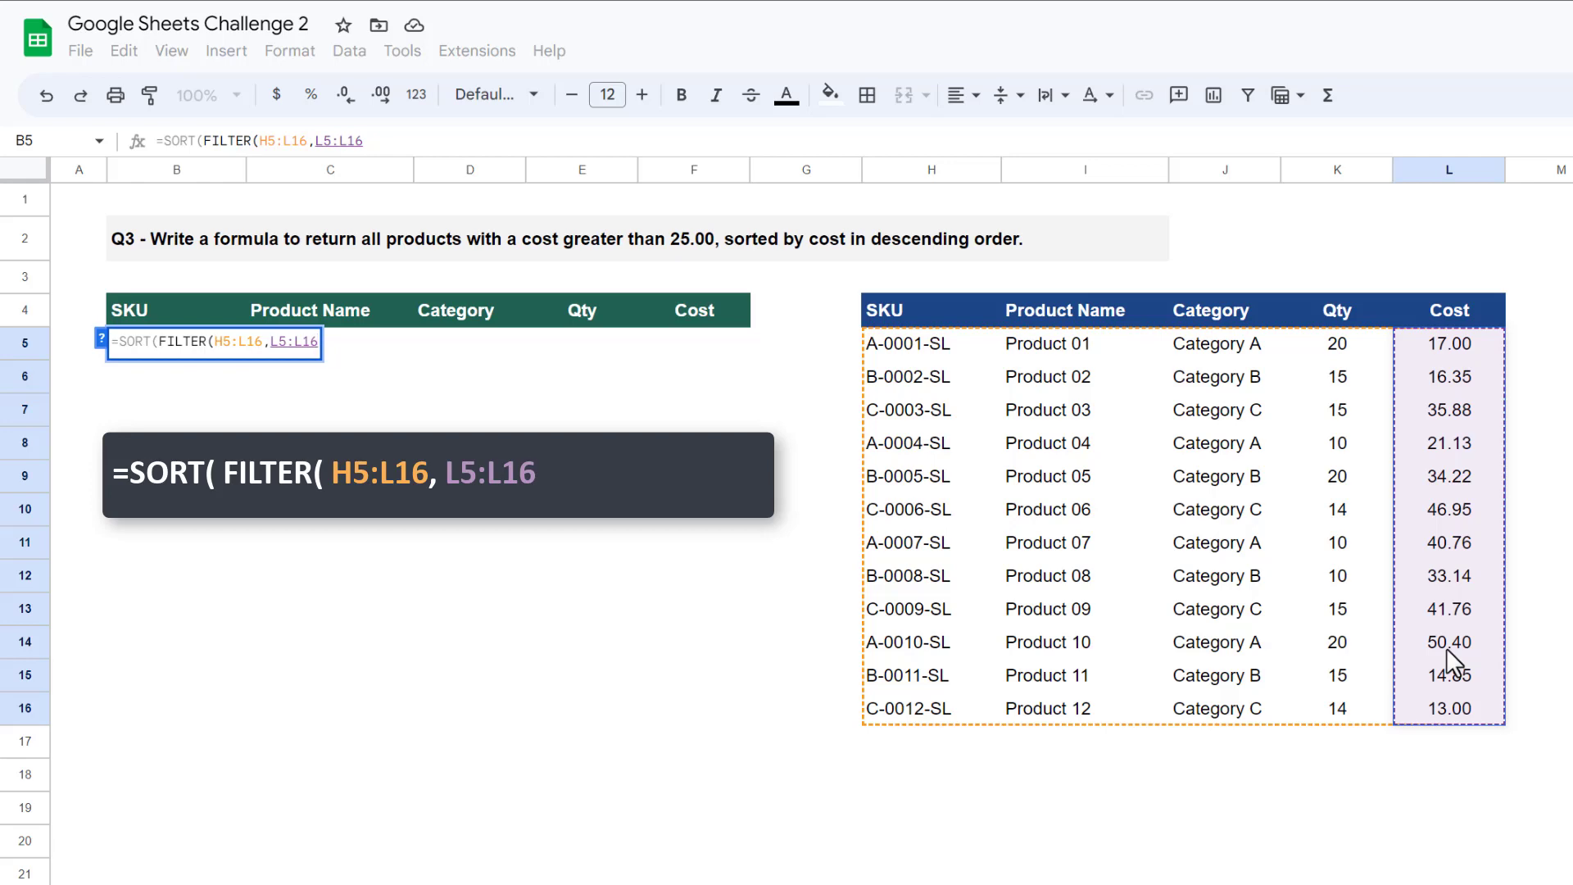
pyautogui.write('>')
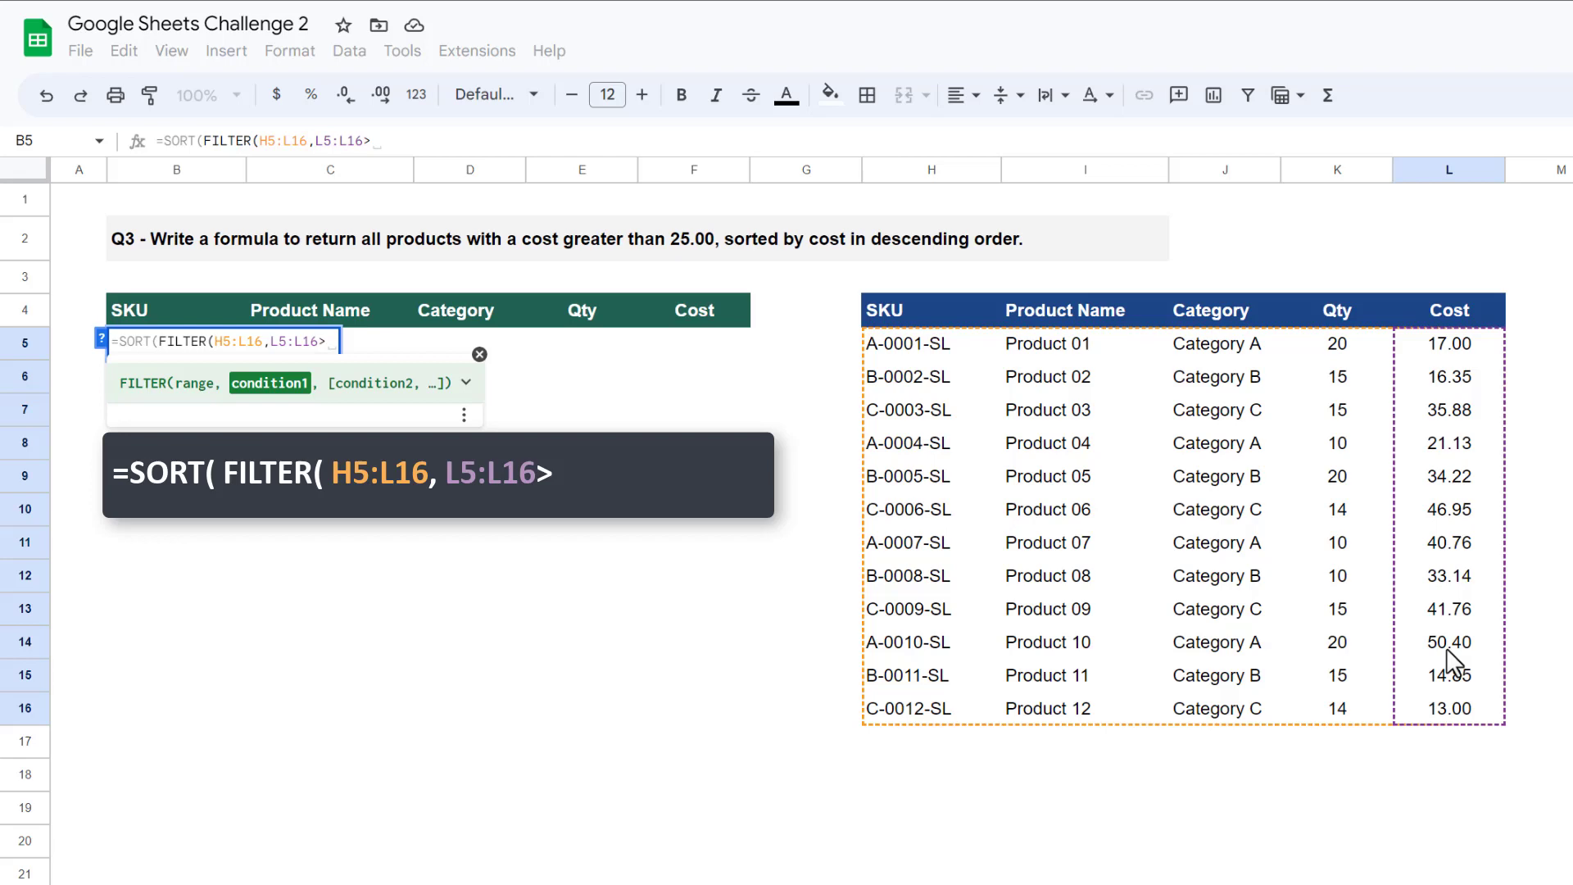
pyautogui.write('25')
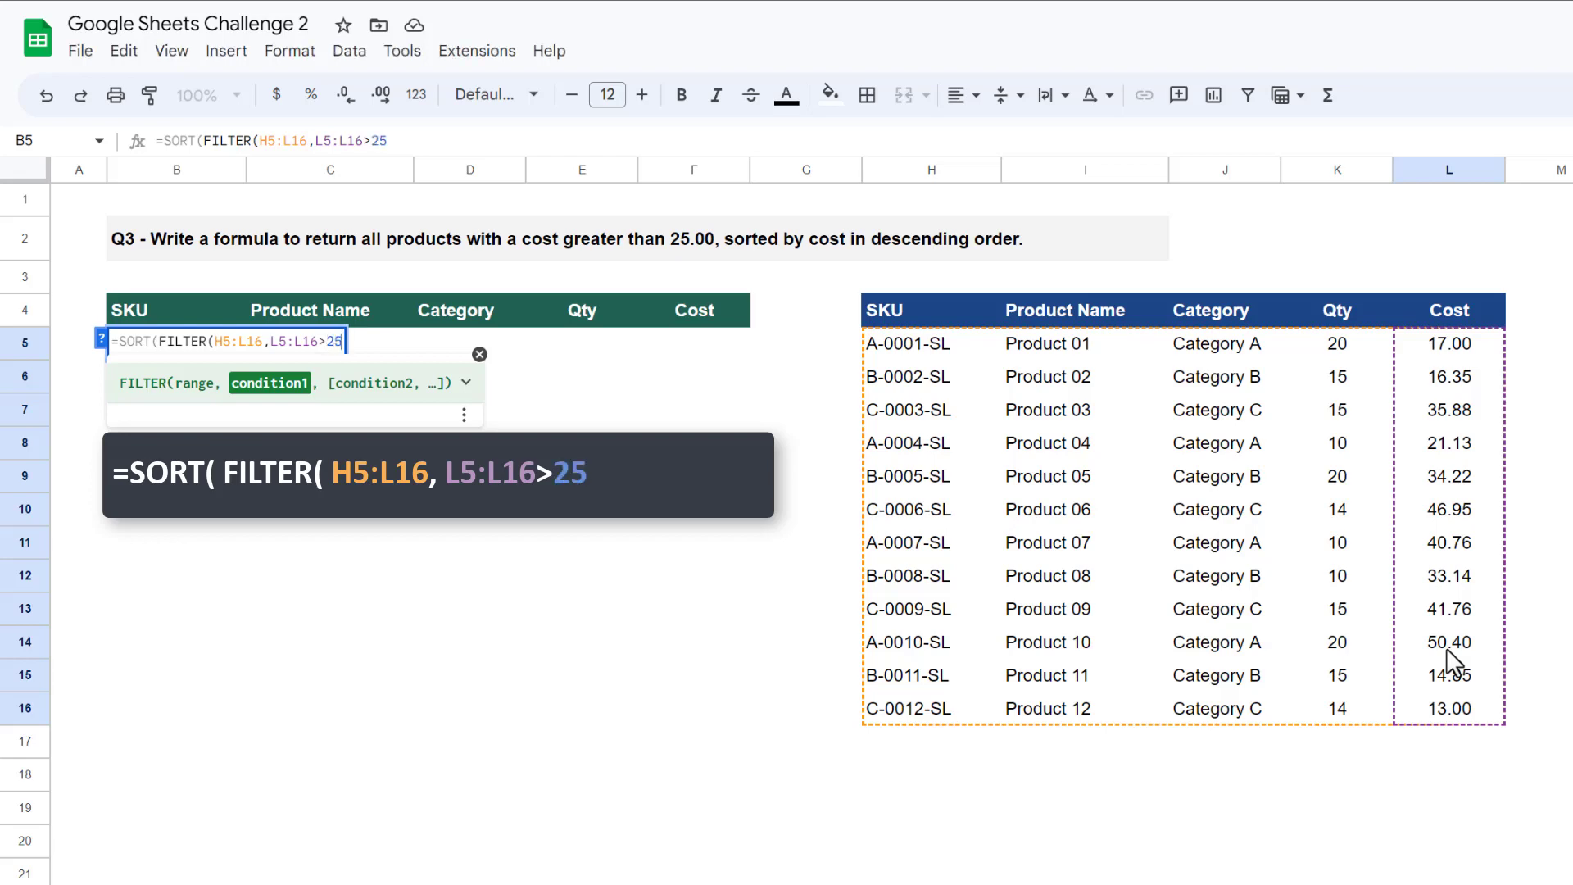
pyautogui.write('),')
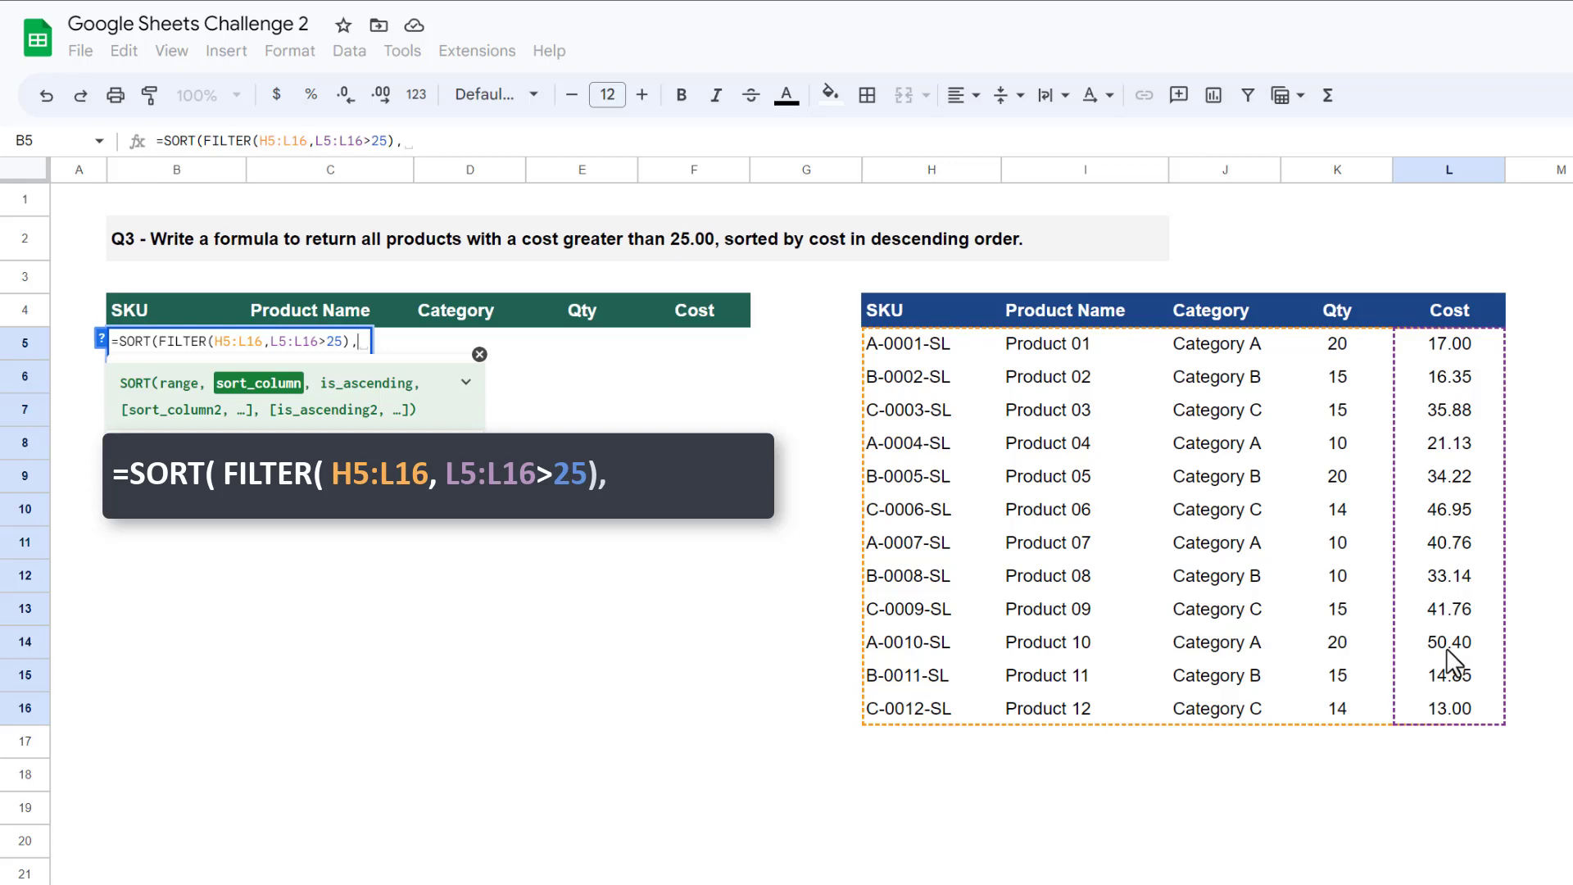
pyautogui.write('5')
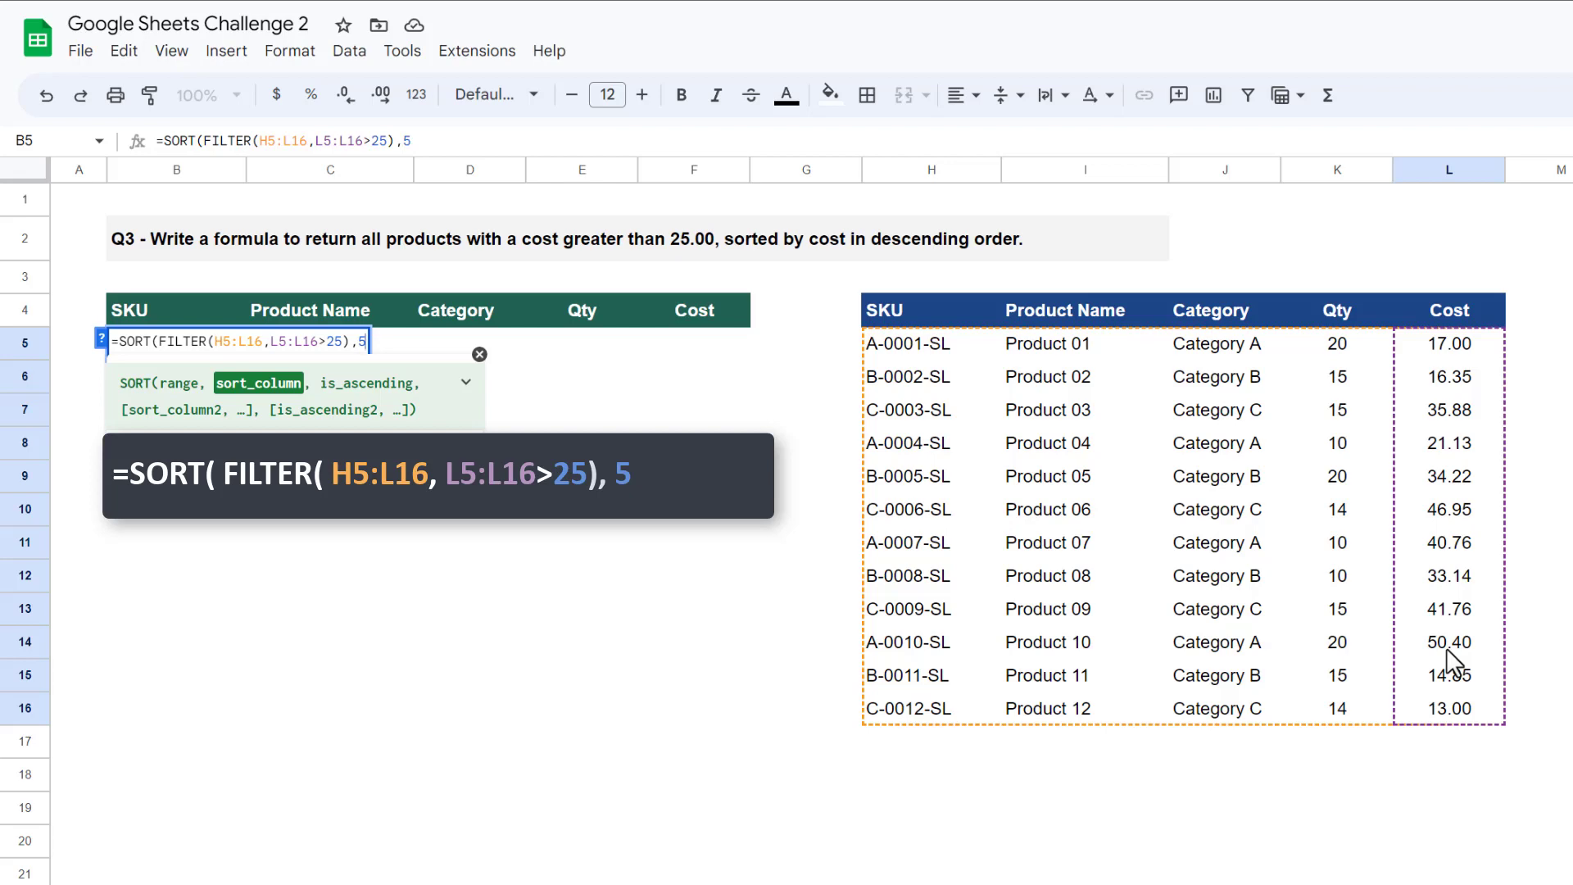
pyautogui.write(', ')
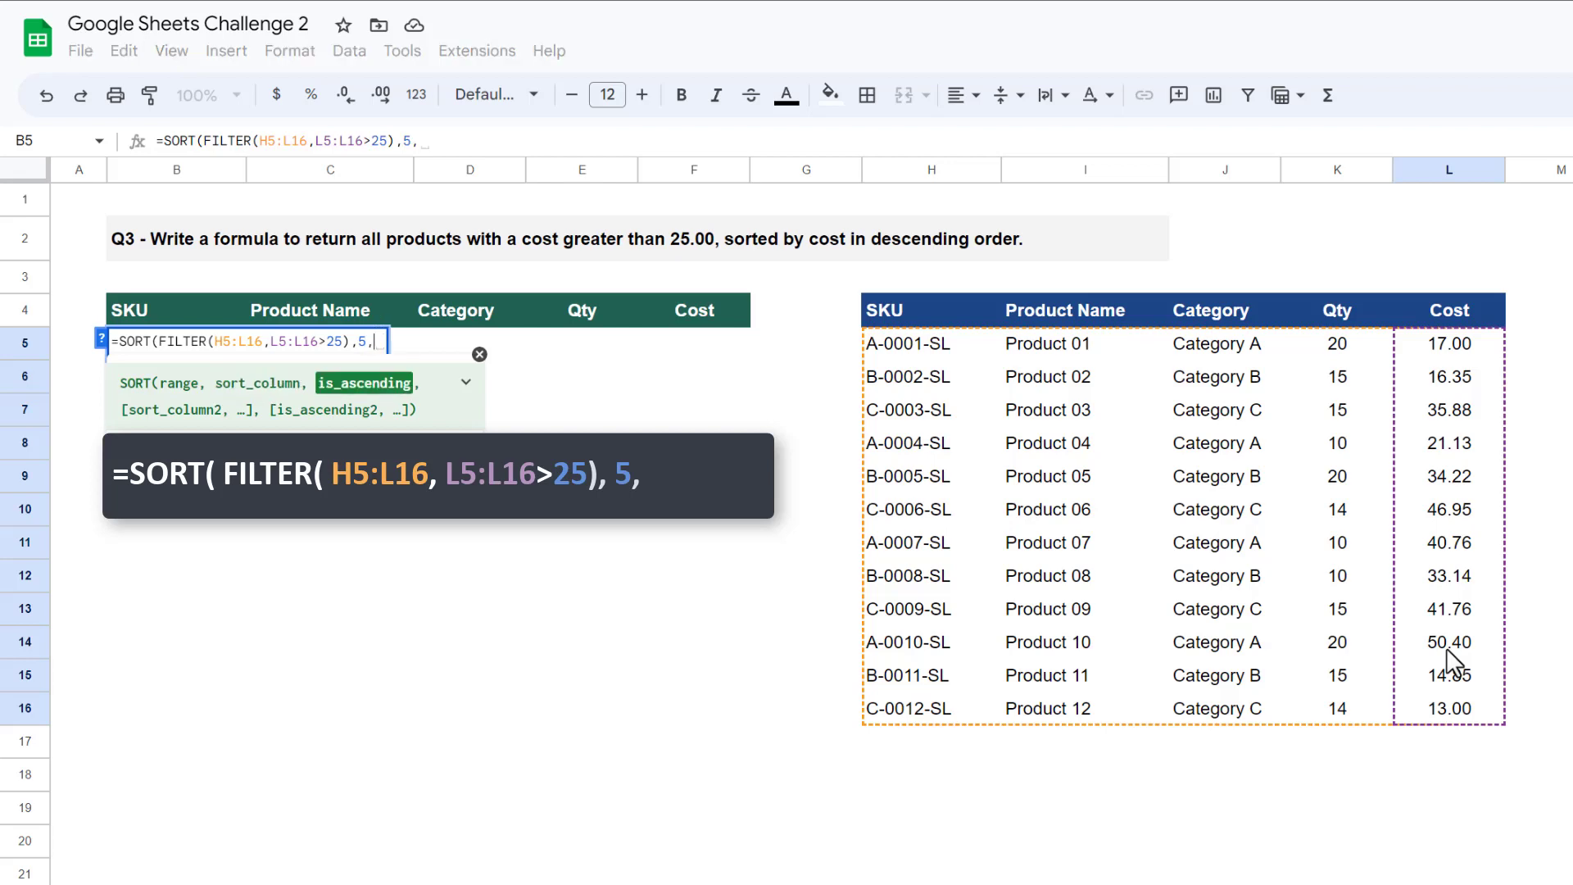
pyautogui.write('FALS')
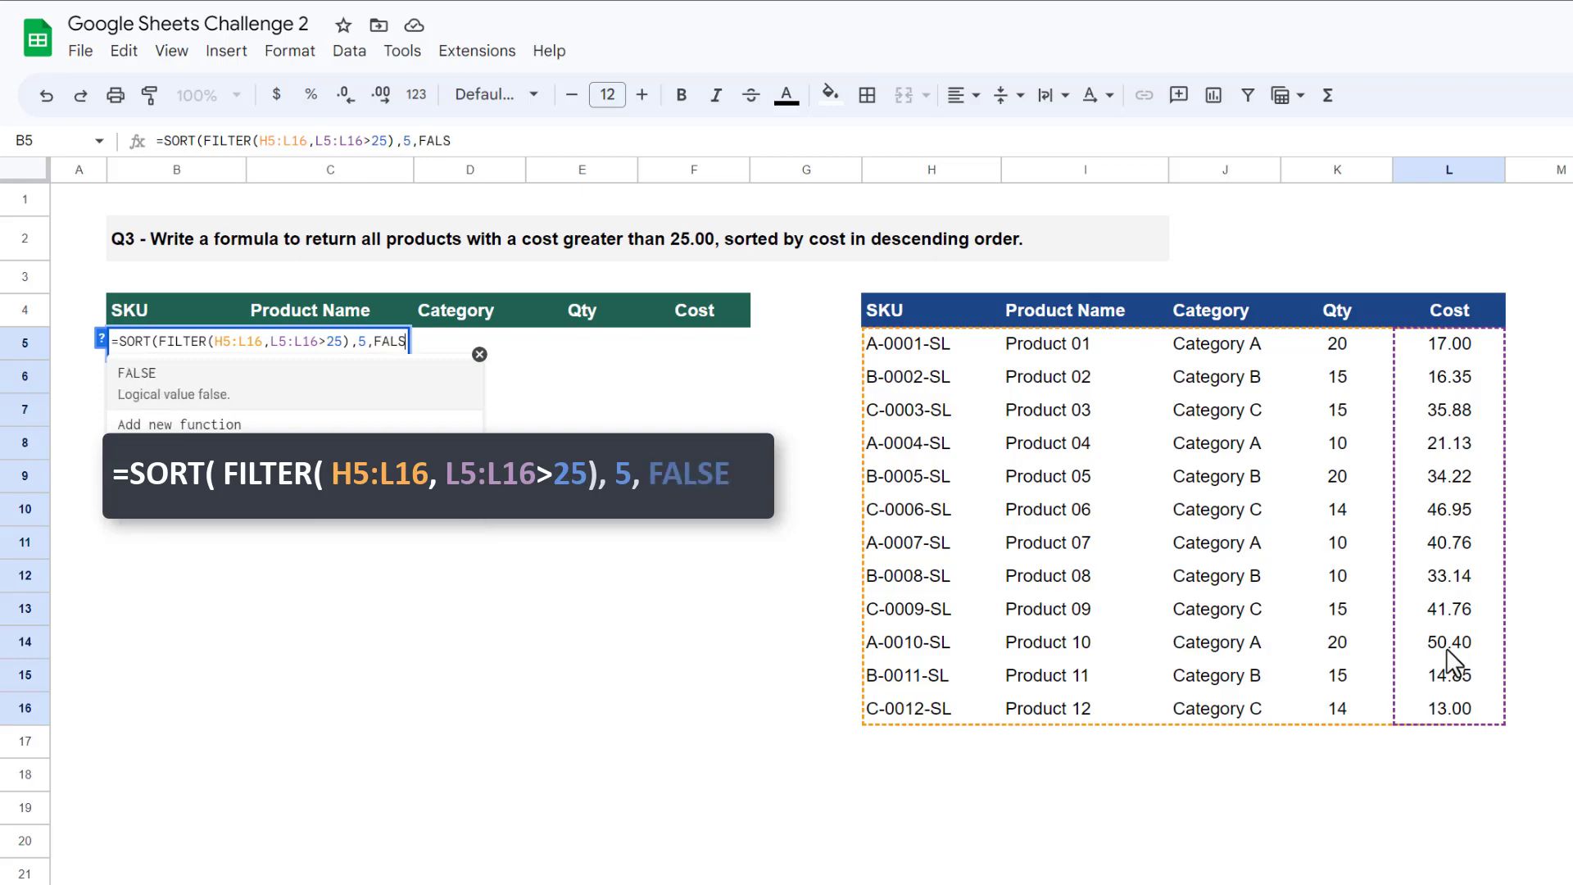
pyautogui.write('E)')
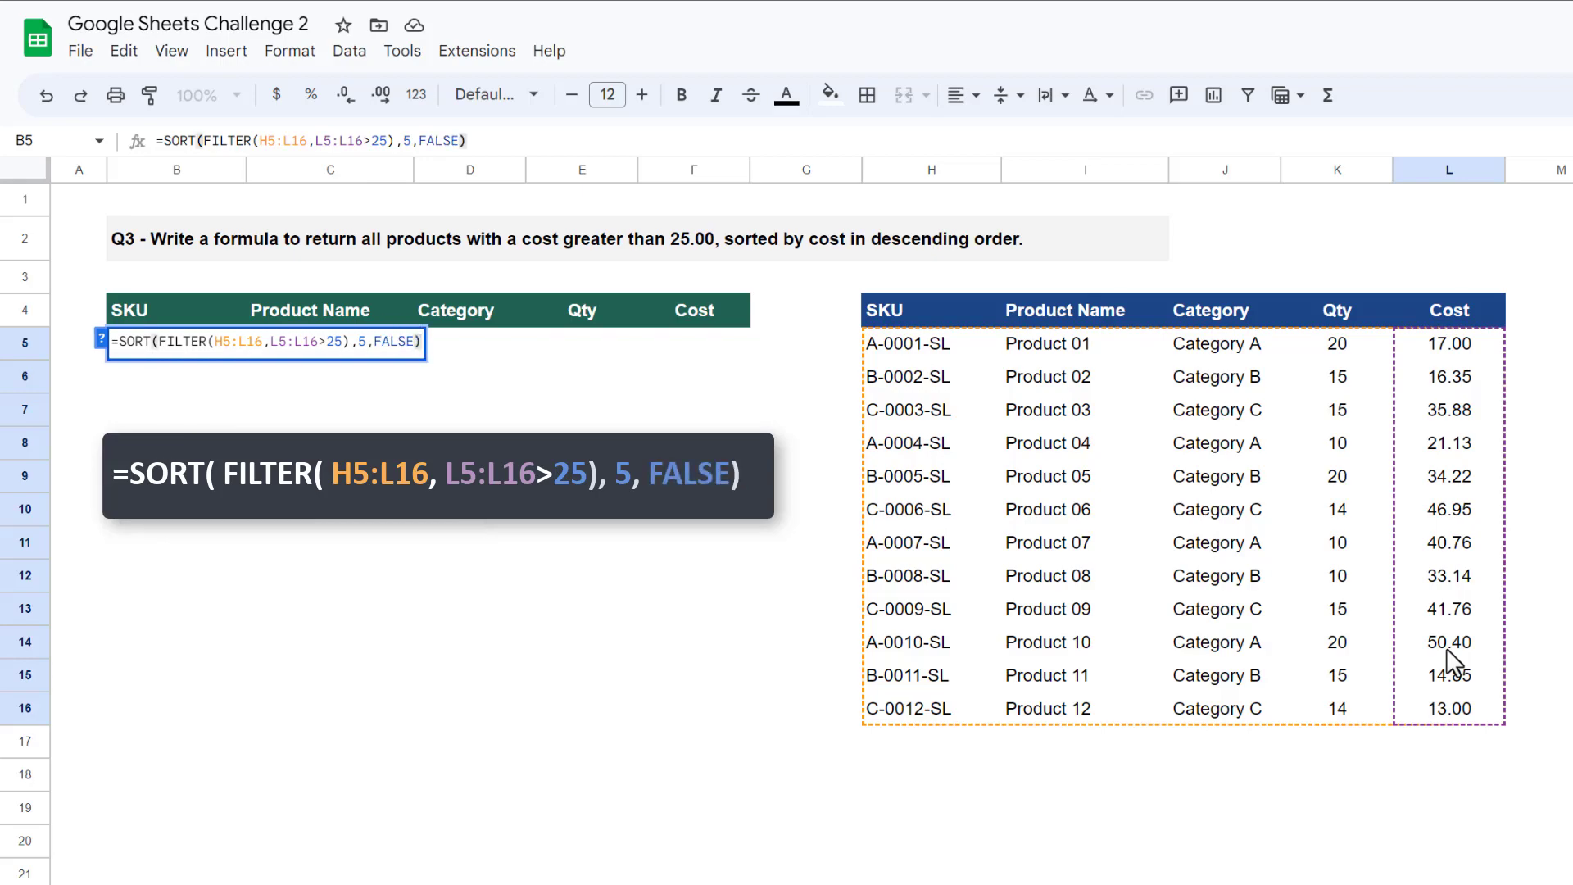
# Step: Commit the B5 formula, listing seven products from 50.40 down to 33.14
pyautogui.press('Return')
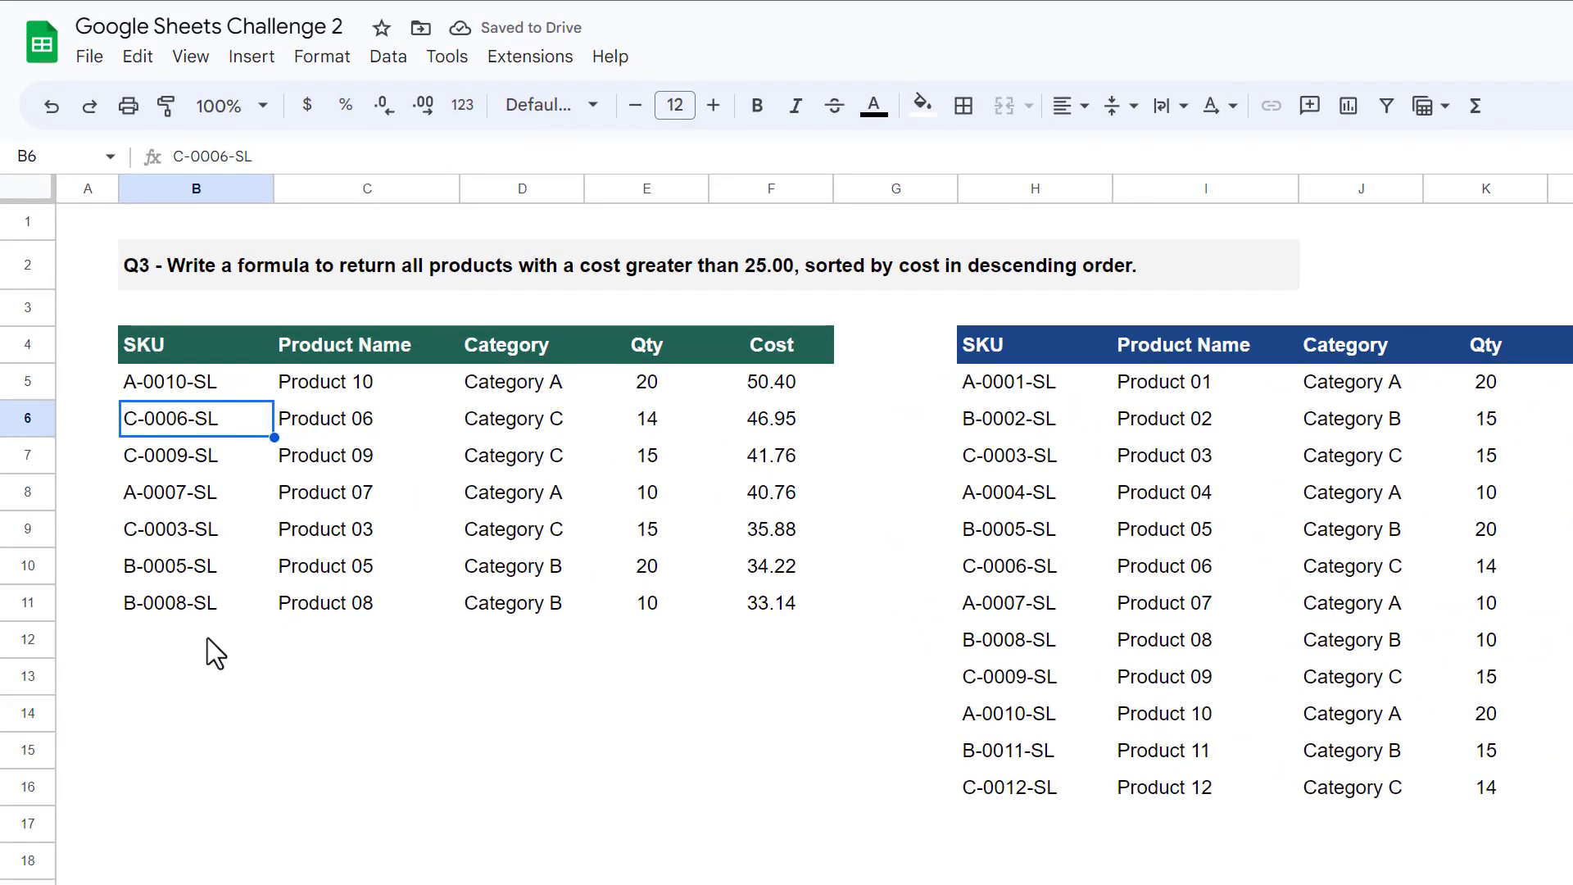
pyautogui.click(216, 648)
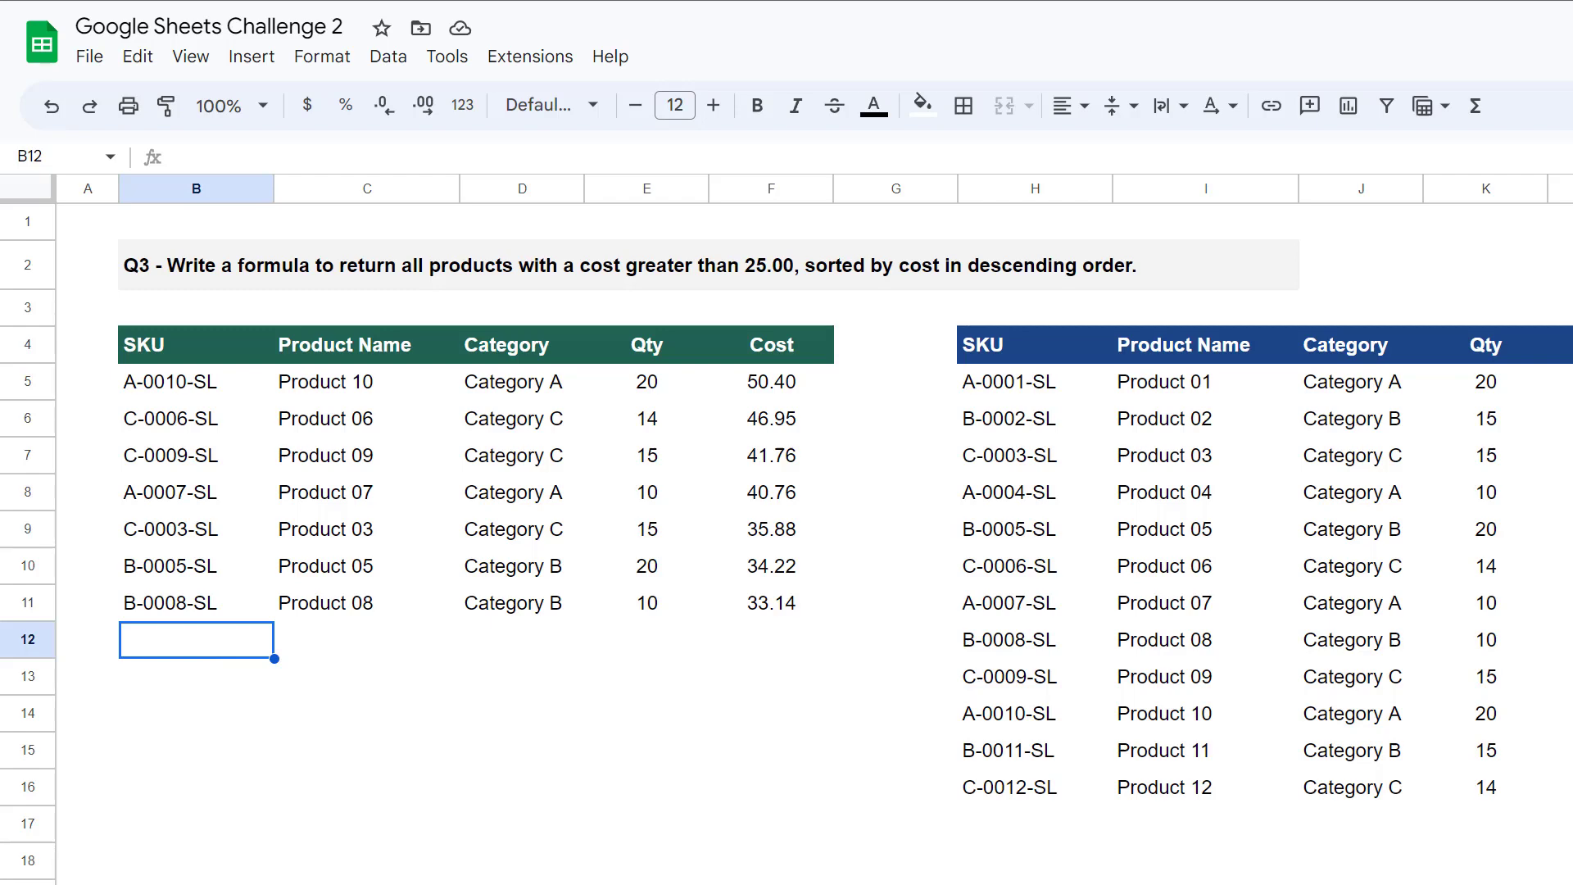
# Step: Go to the Q4 sheet and select cell B5
pyautogui.hotkey('ctrl', 'pagedown')
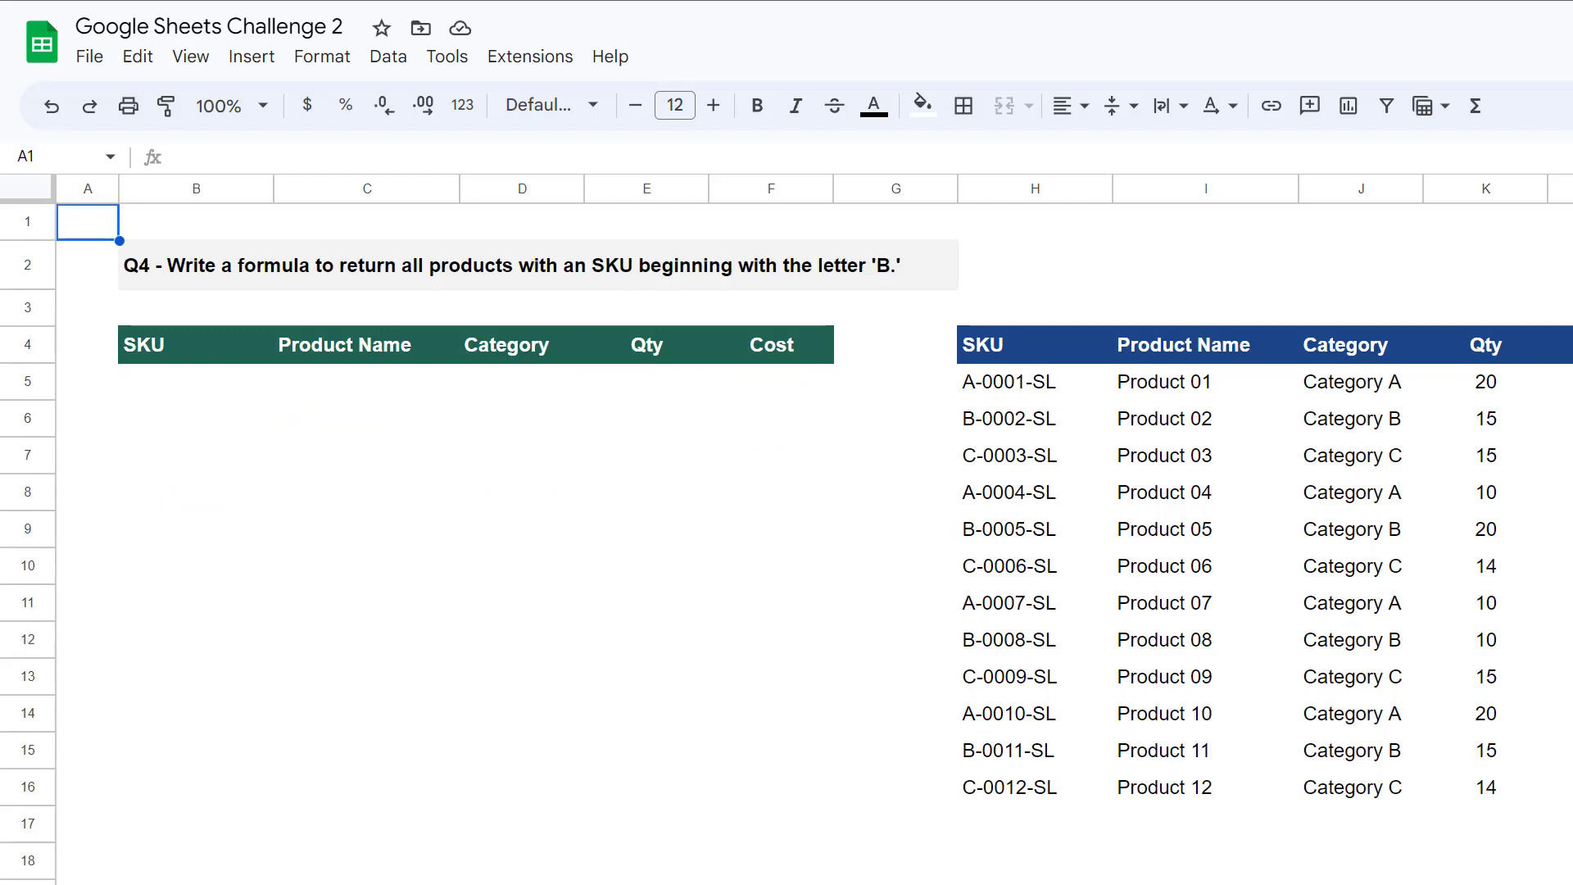
pyautogui.click(351, 456)
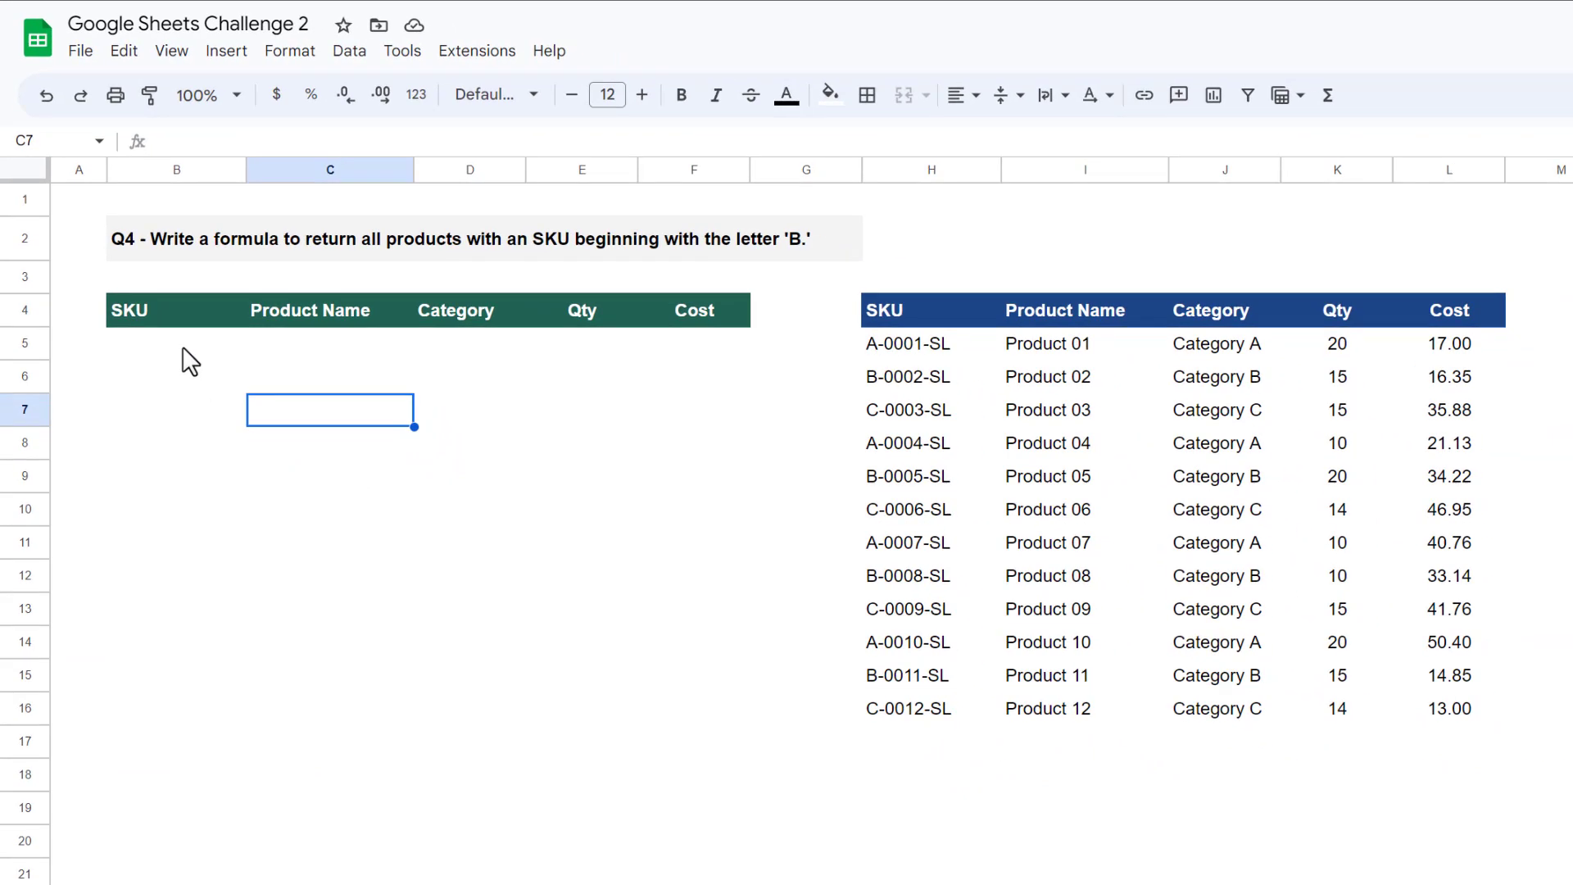
pyautogui.click(182, 346)
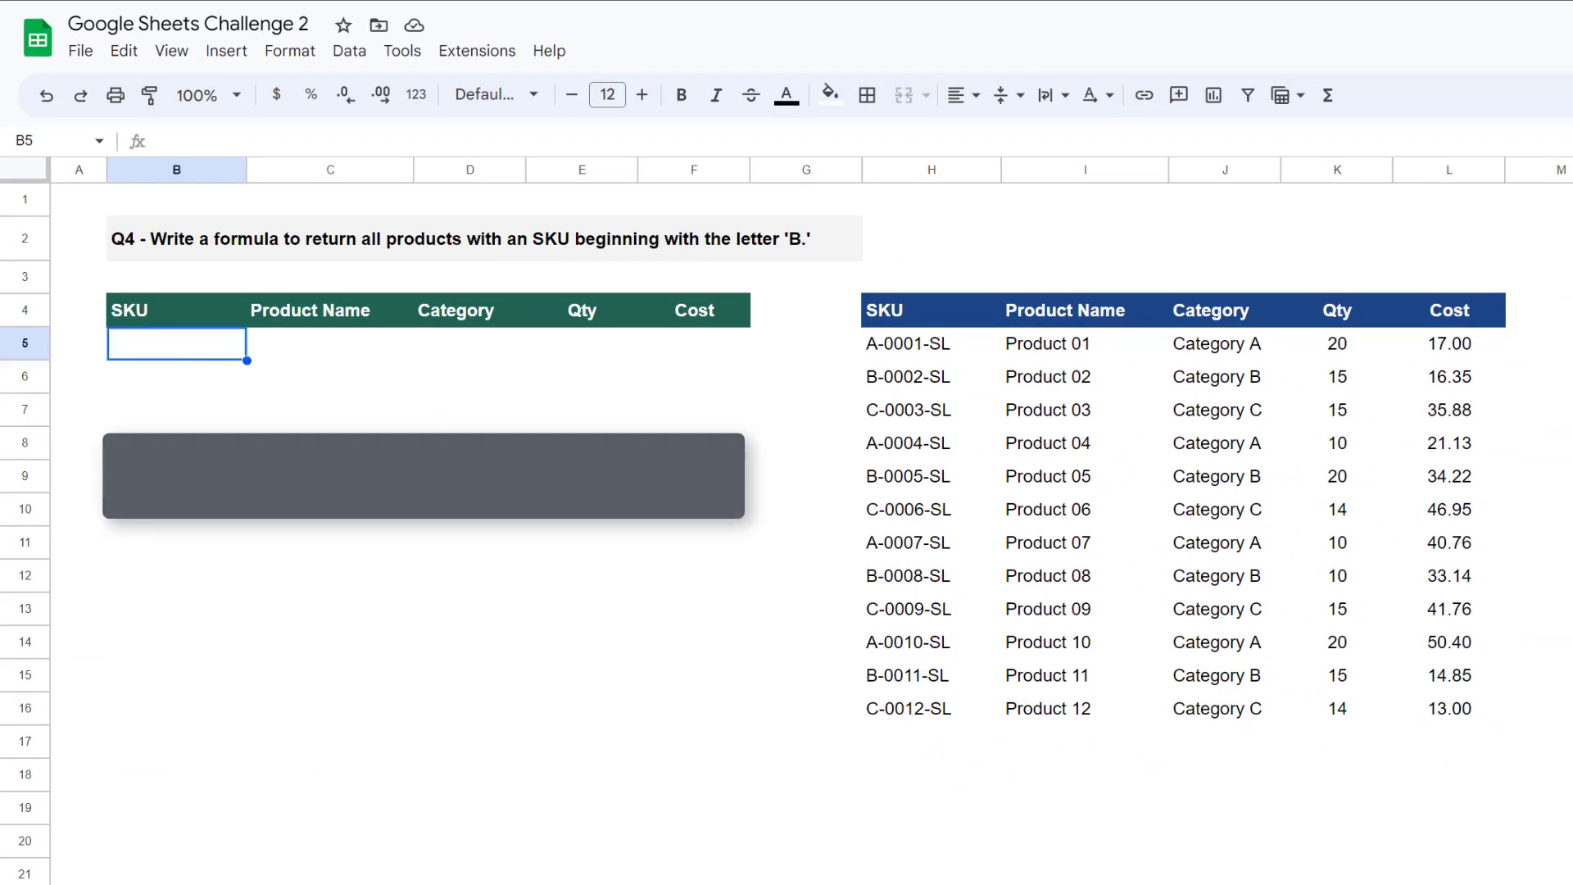
# Step: Start the B5 formula as =FILTER(H5:L16,LEFT(
pyautogui.write('=FILTER(')
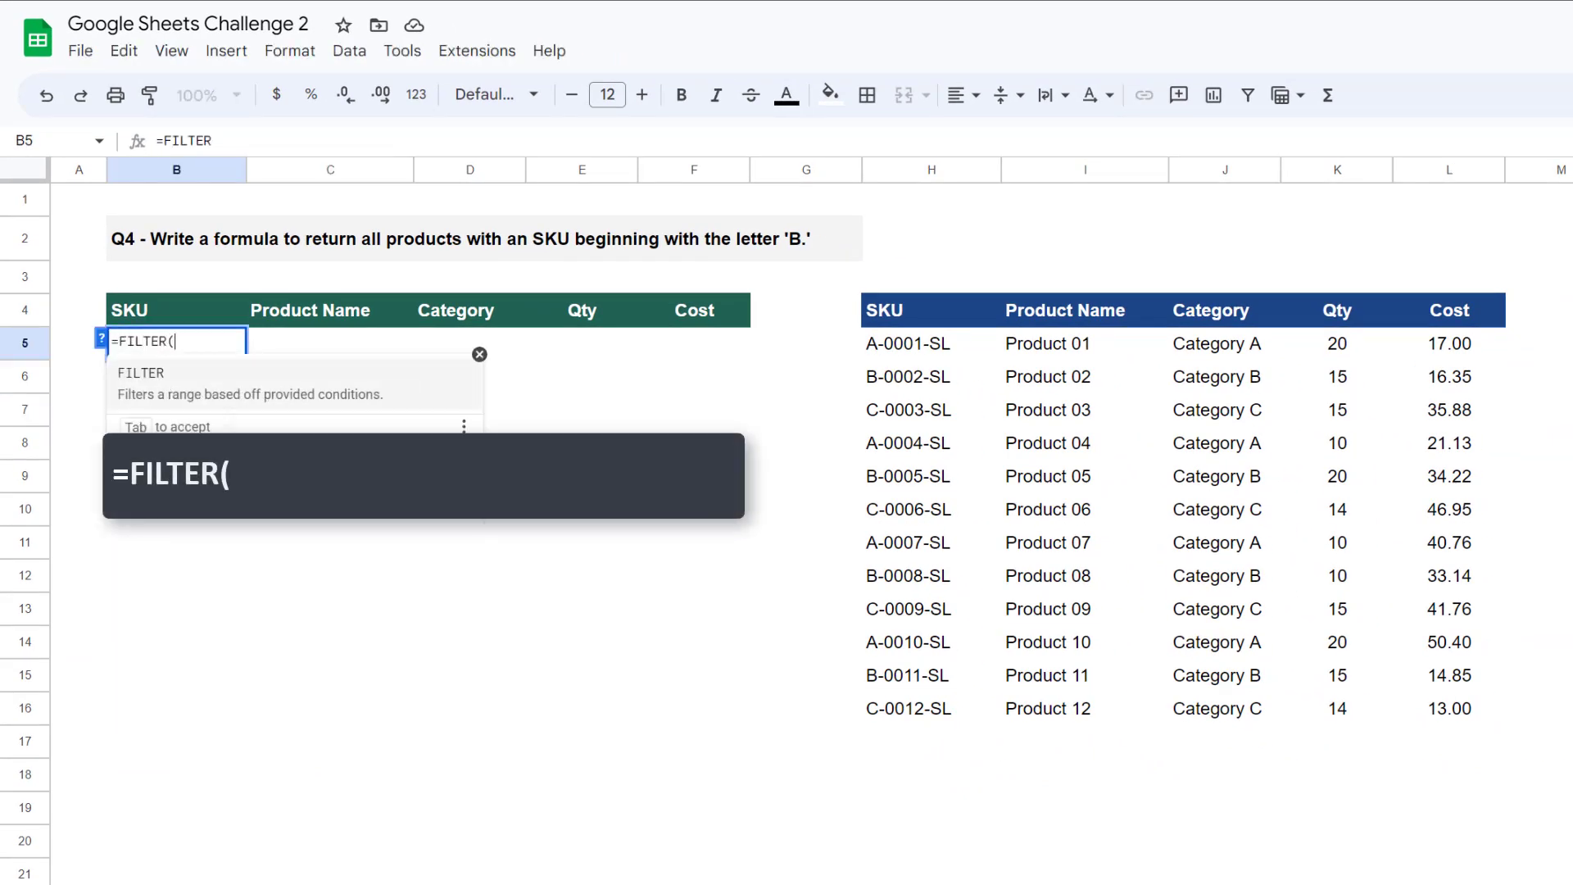
pyautogui.moveTo(907, 345); pyautogui.dragTo(1446, 702)
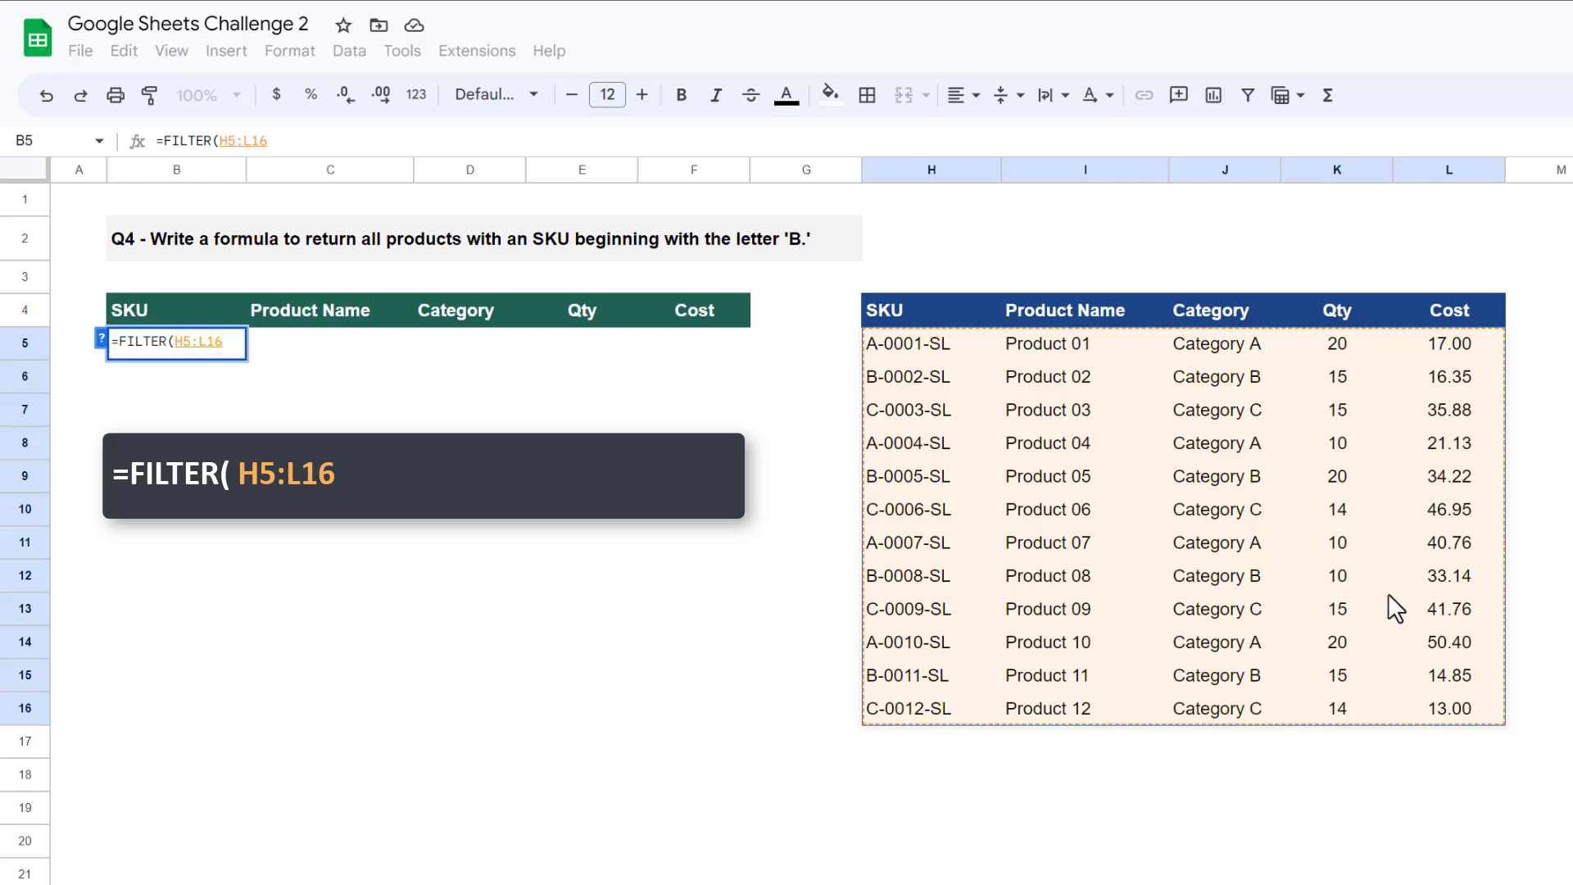
pyautogui.write(',')
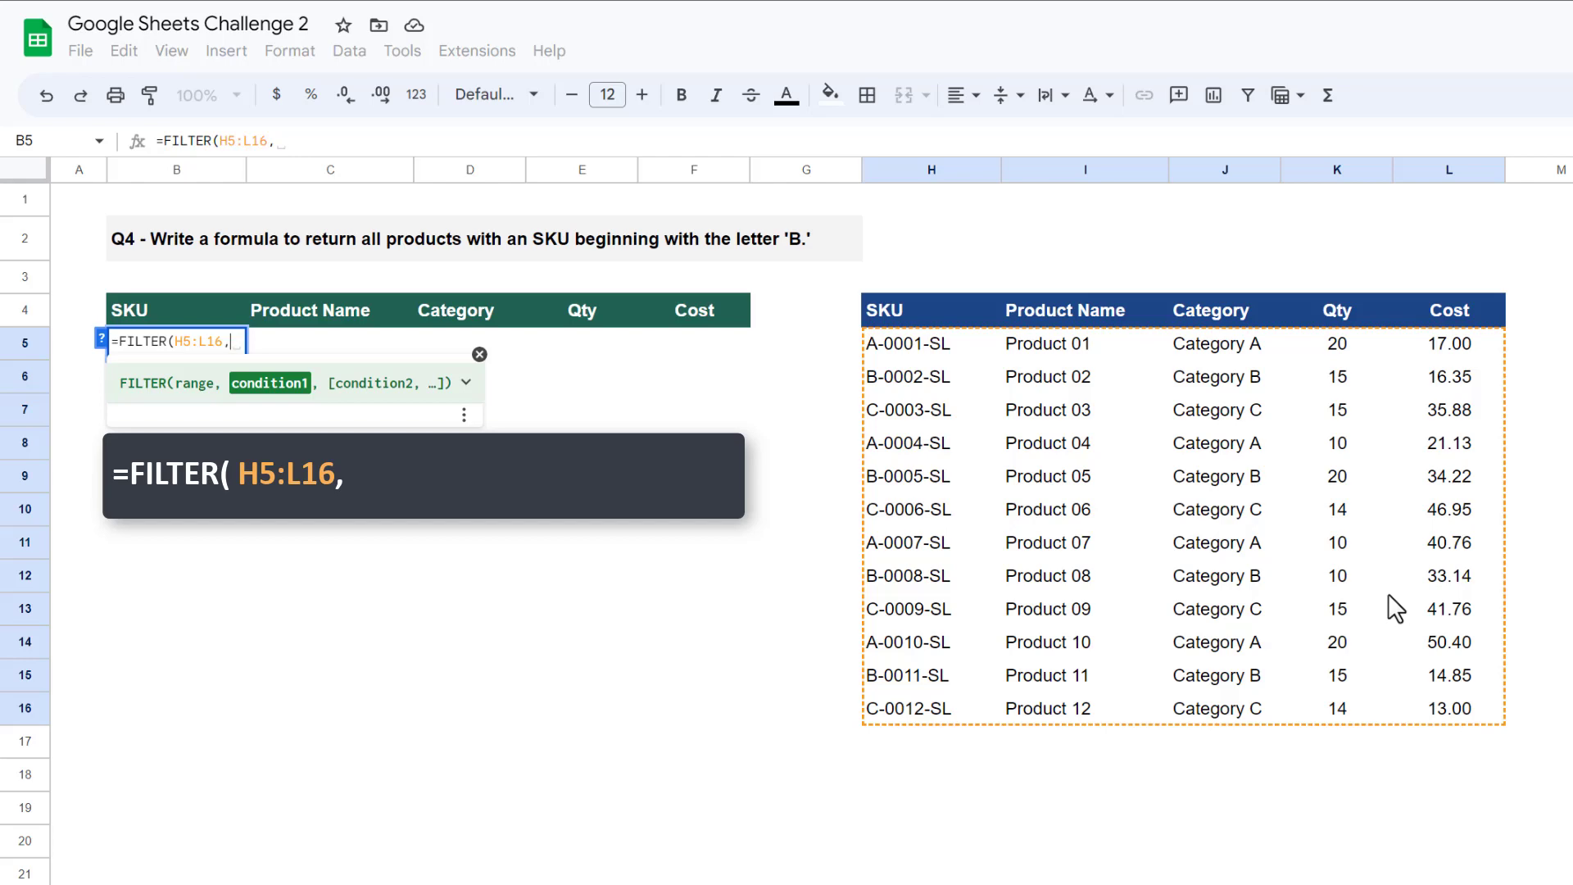
pyautogui.write('LEFT(')
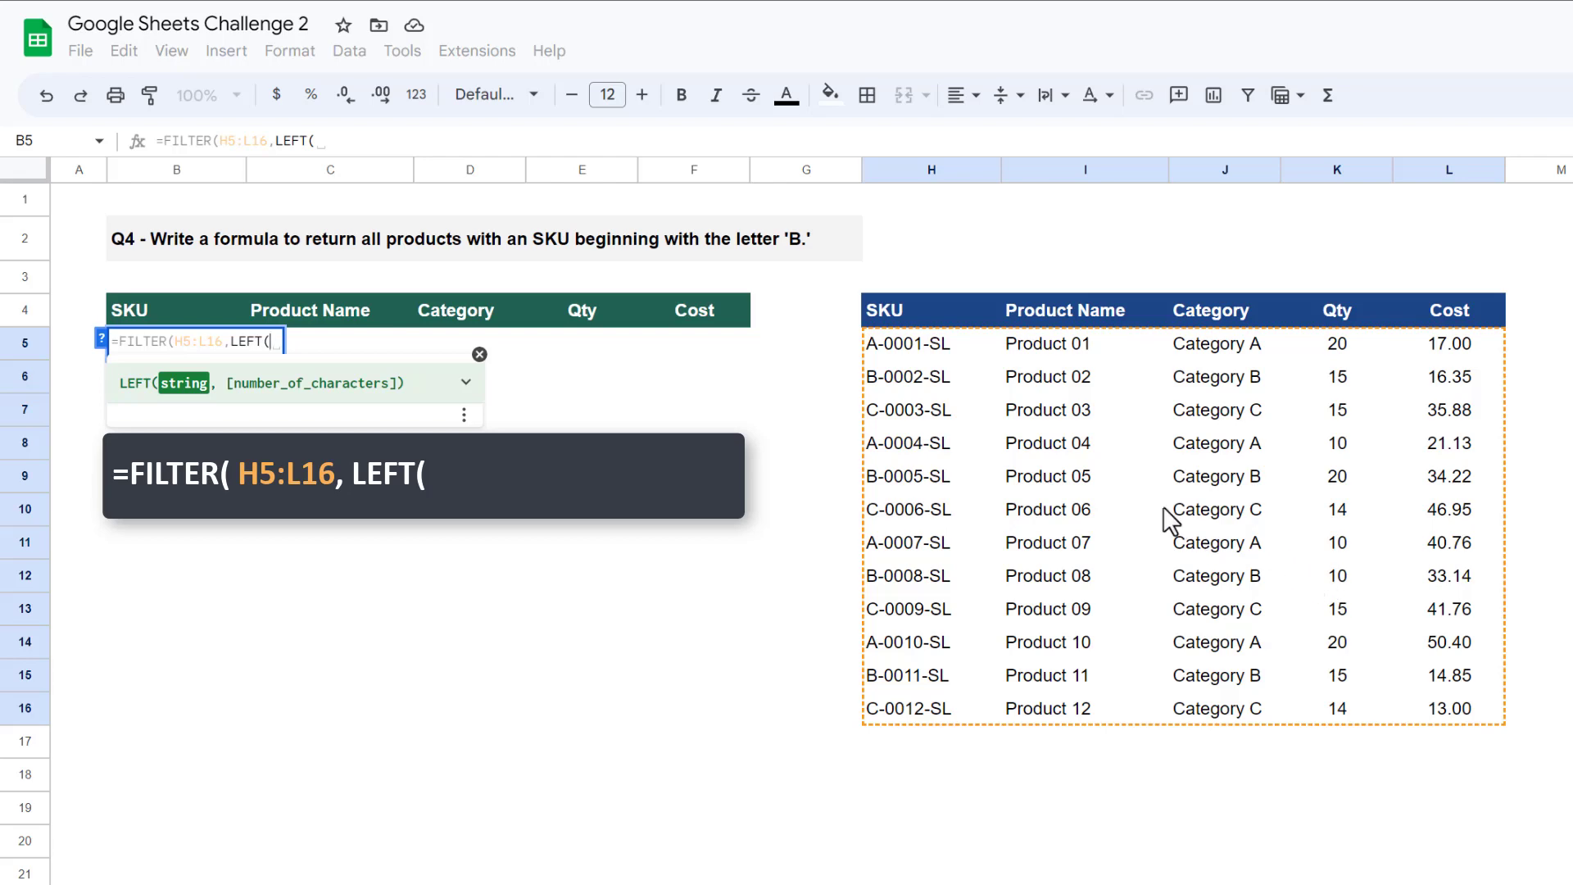
# Step: Complete =FILTER(H5:L16,LEFT(H5:H16,1)="B") to list the four B-prefixed SKUs
pyautogui.click(947, 353)
pyautogui.moveTo(945, 366); pyautogui.dragTo(943, 710)
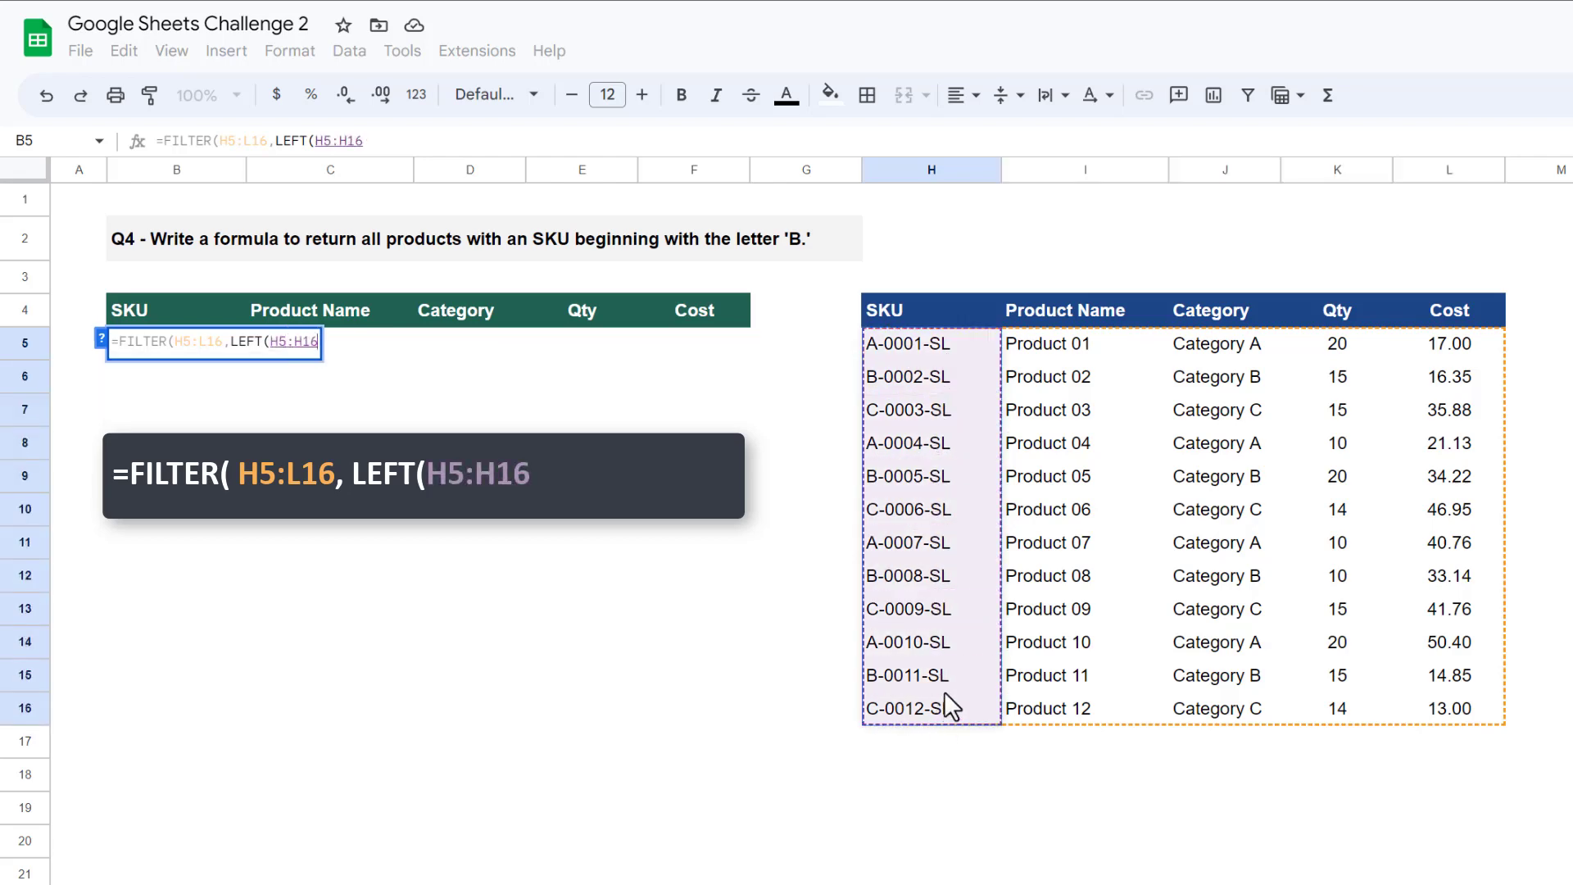
pyautogui.write(',1')
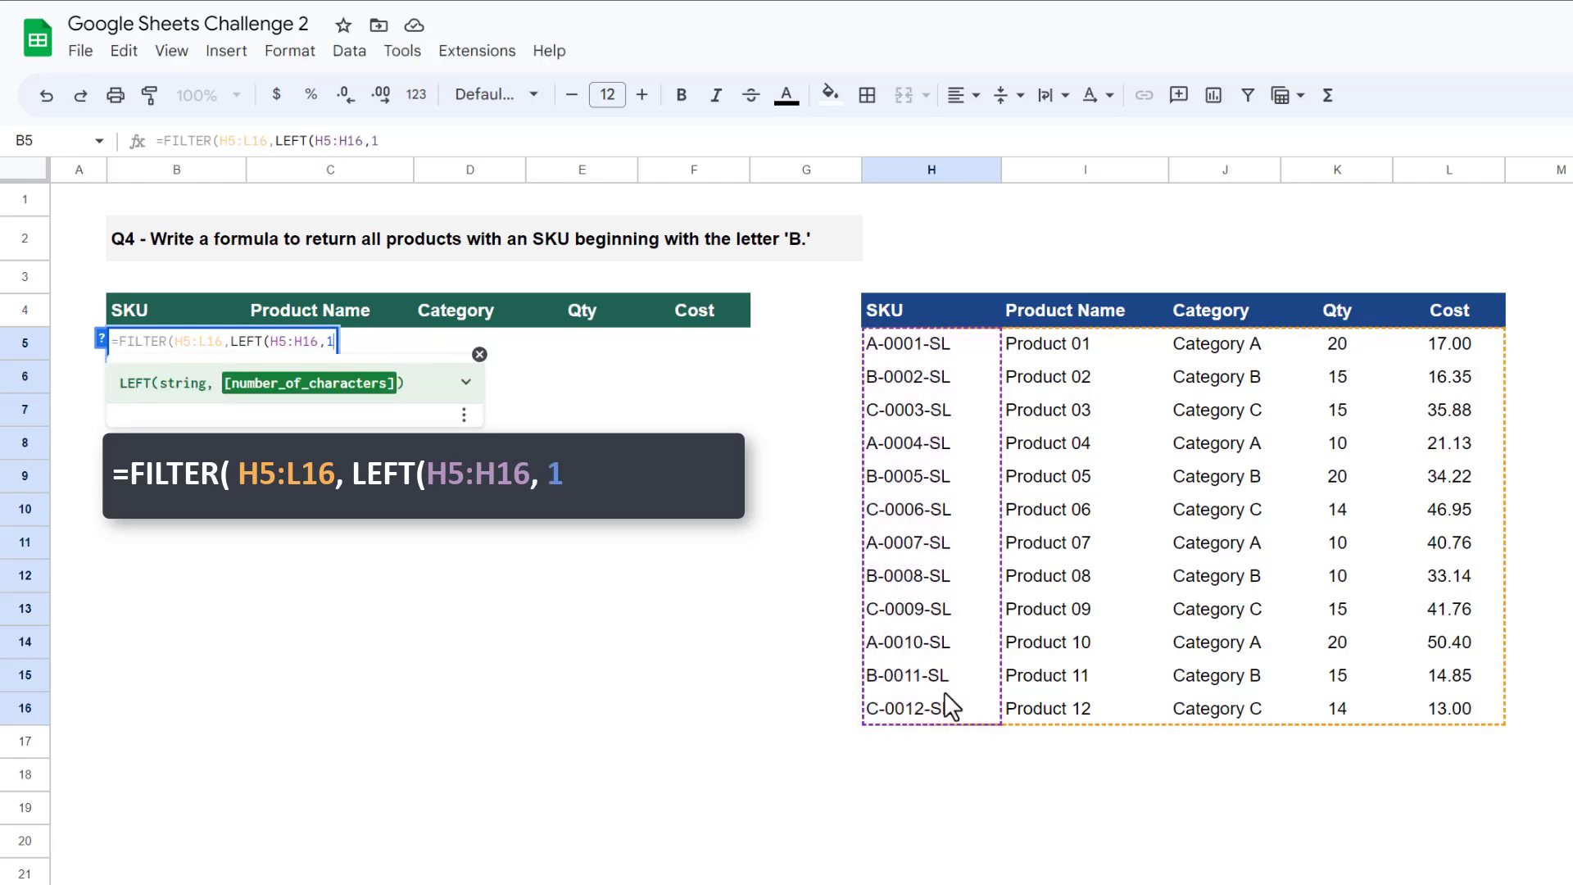
pyautogui.write(')')
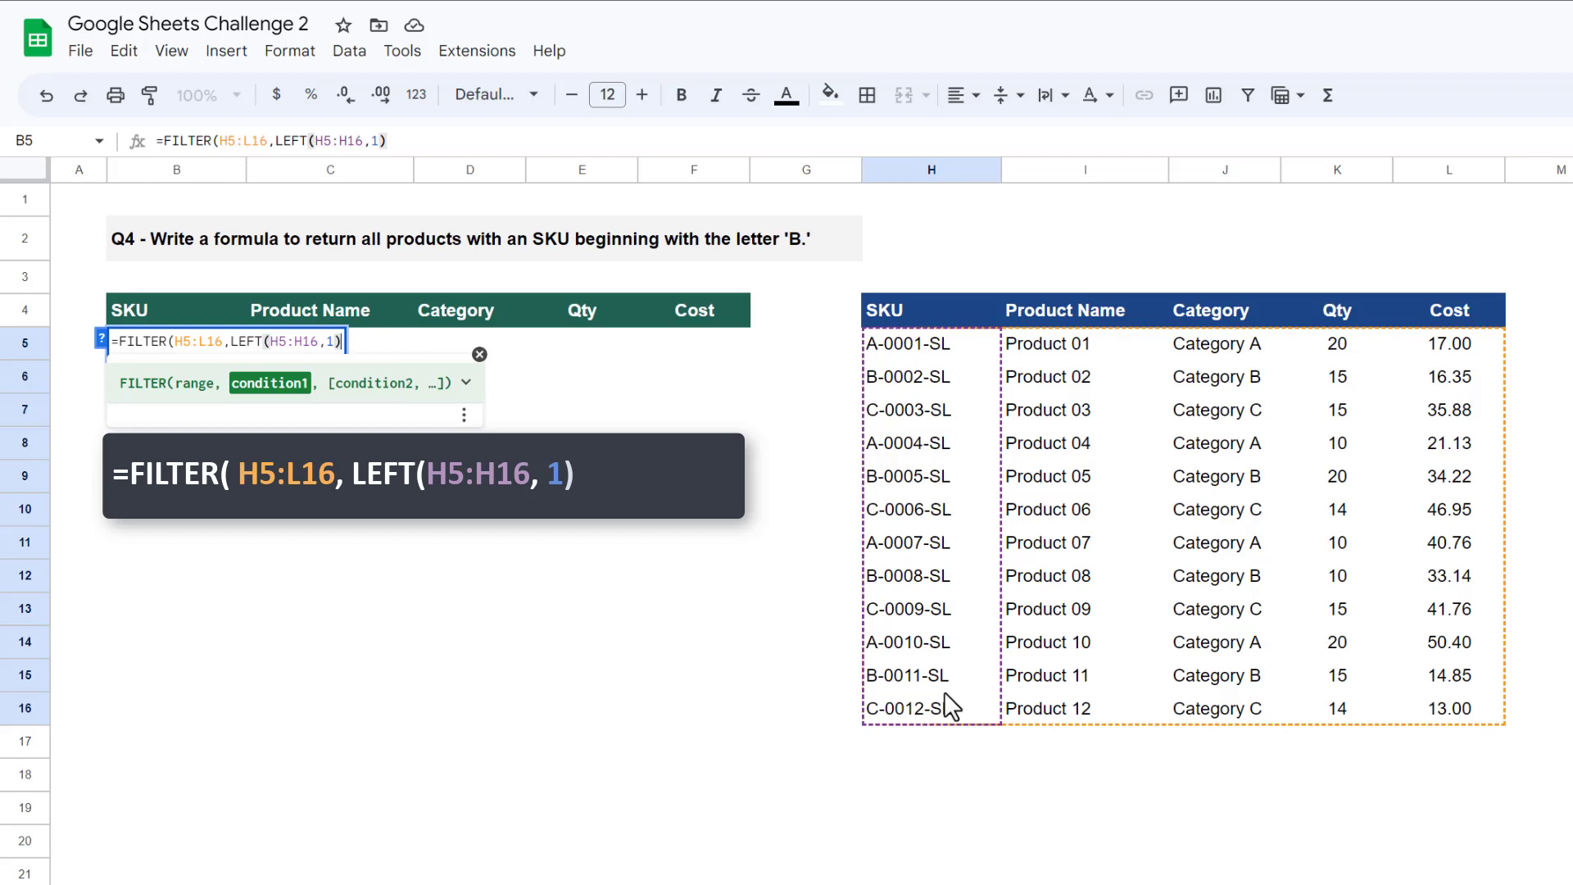
pyautogui.write('=')
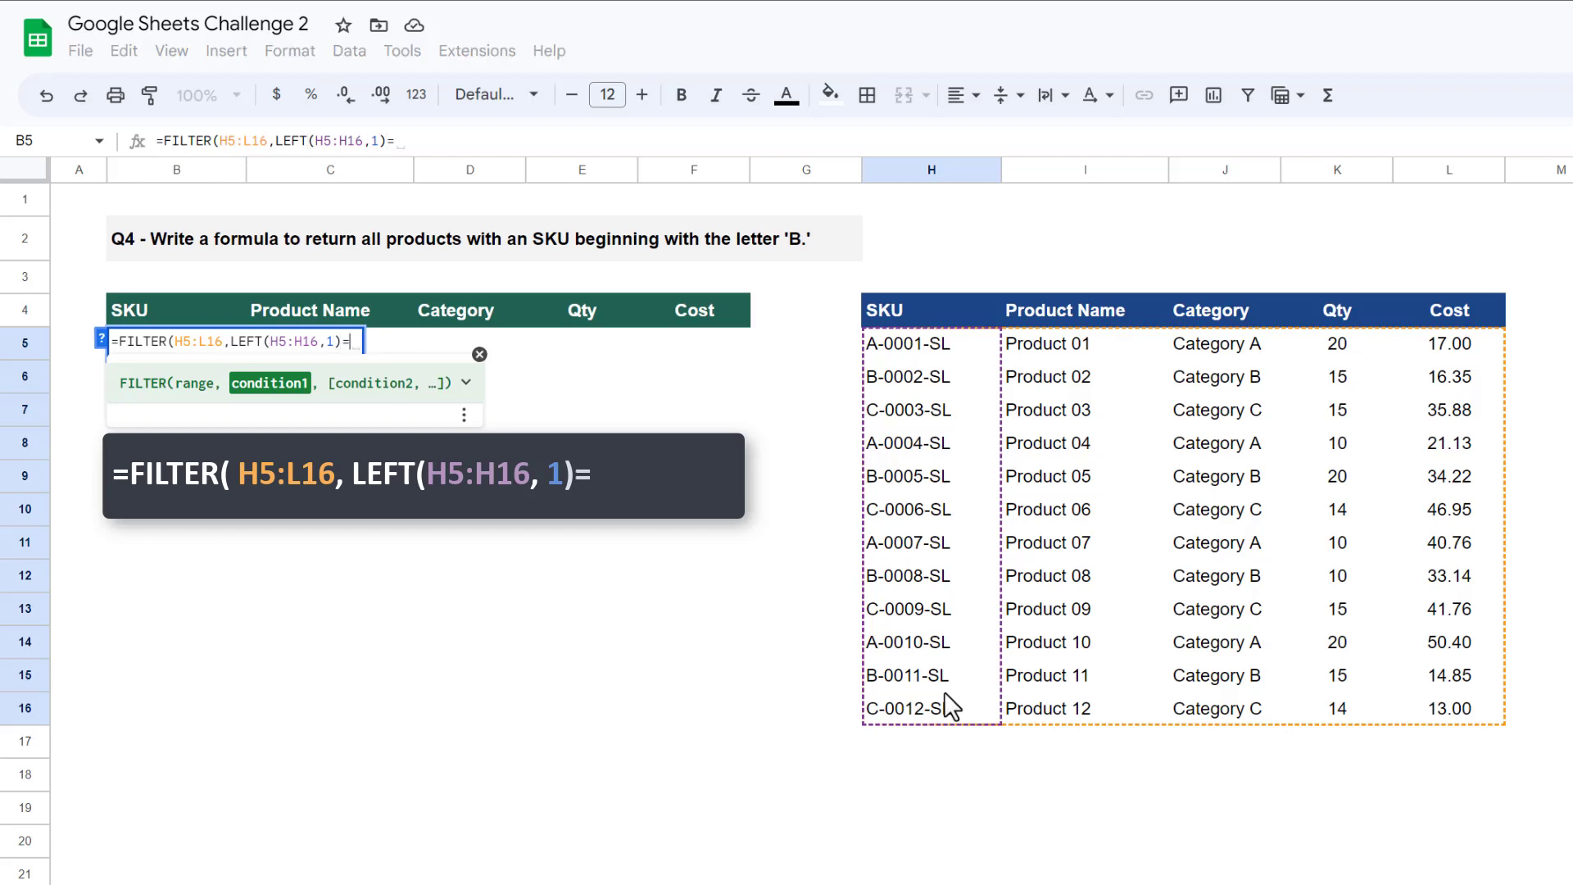
pyautogui.write('"B"')
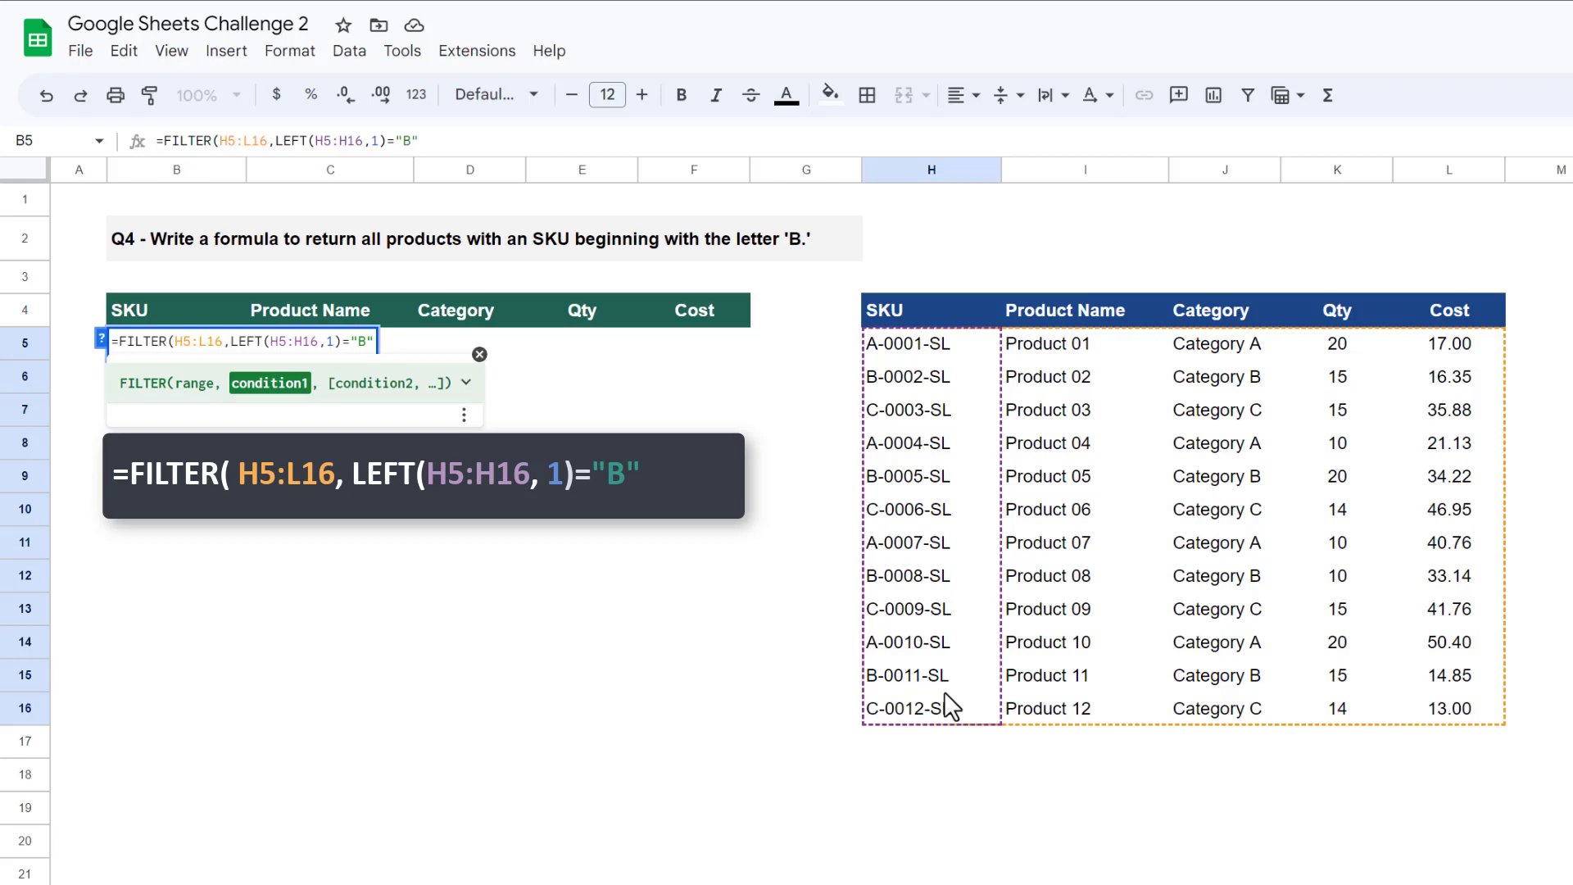
pyautogui.write(')')
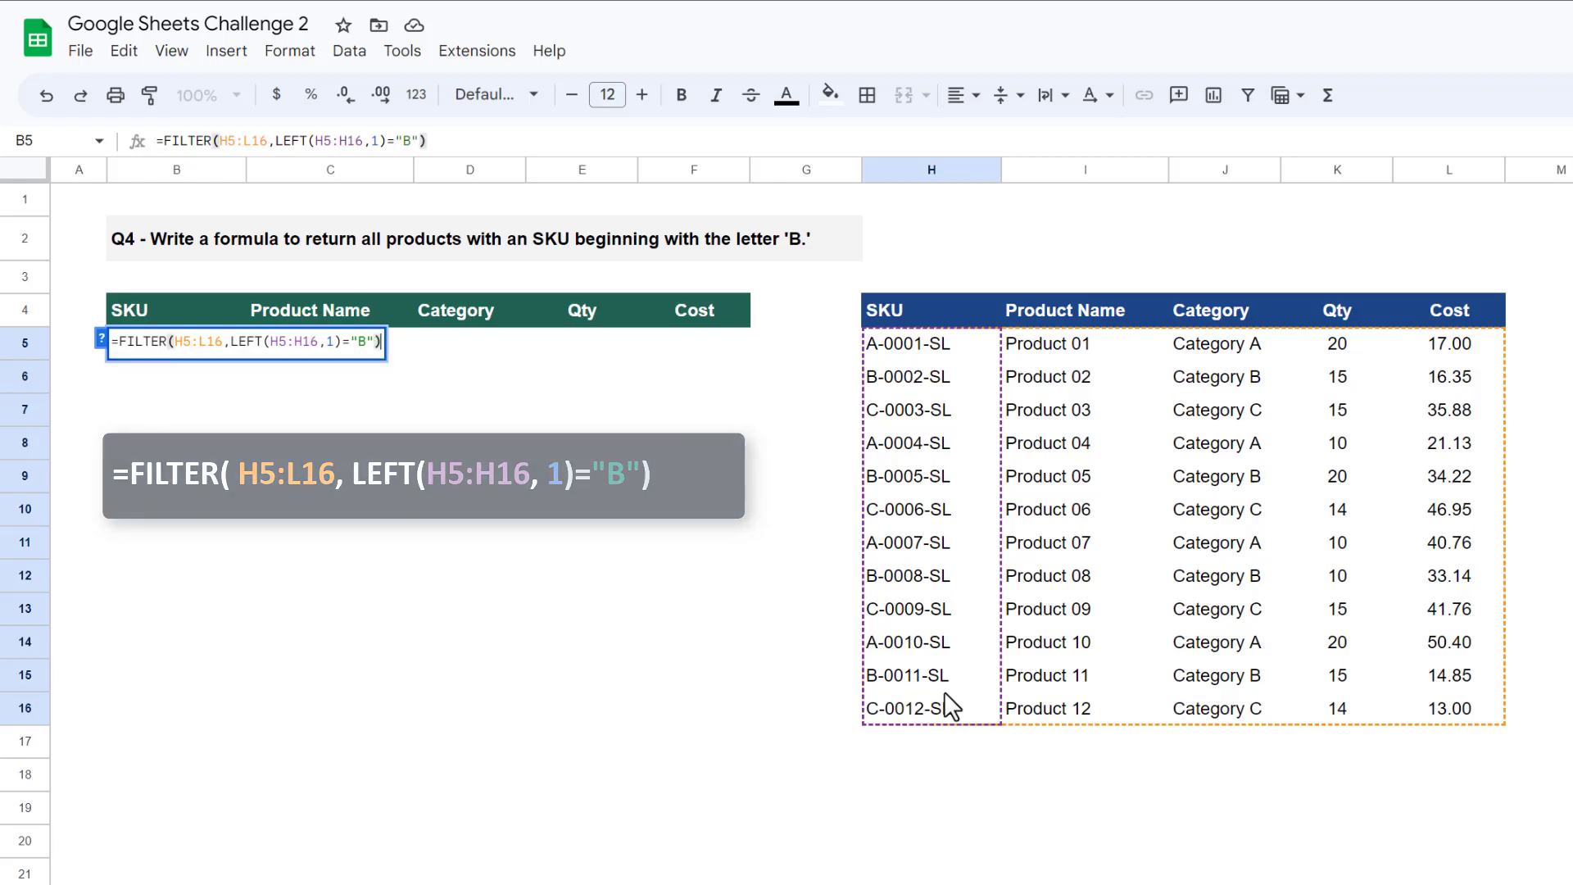
pyautogui.press('Return')
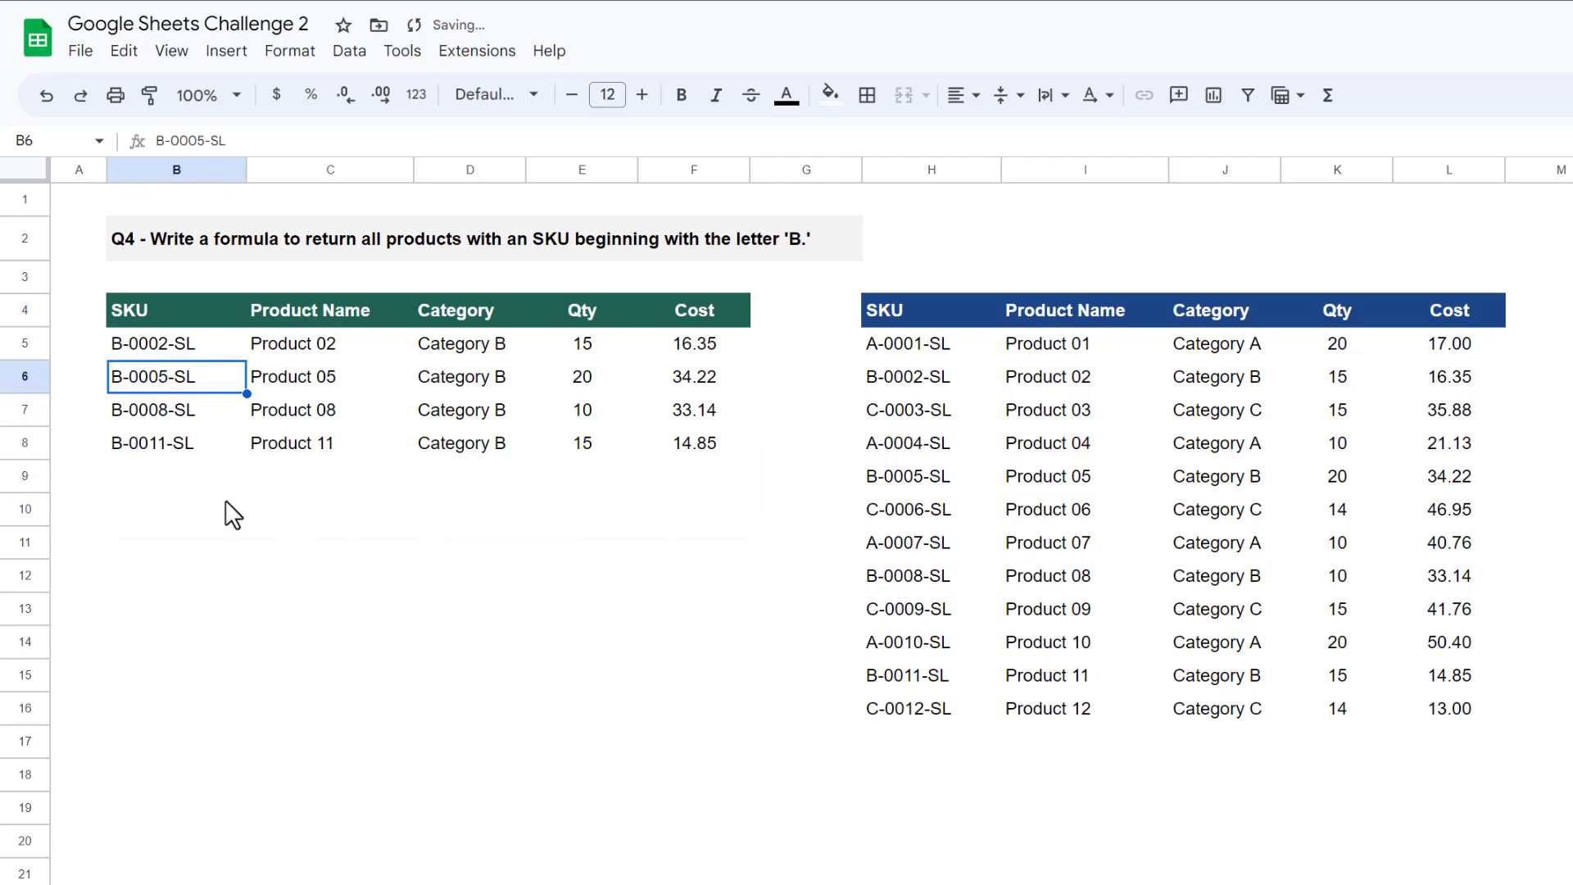
pyautogui.click(190, 505)
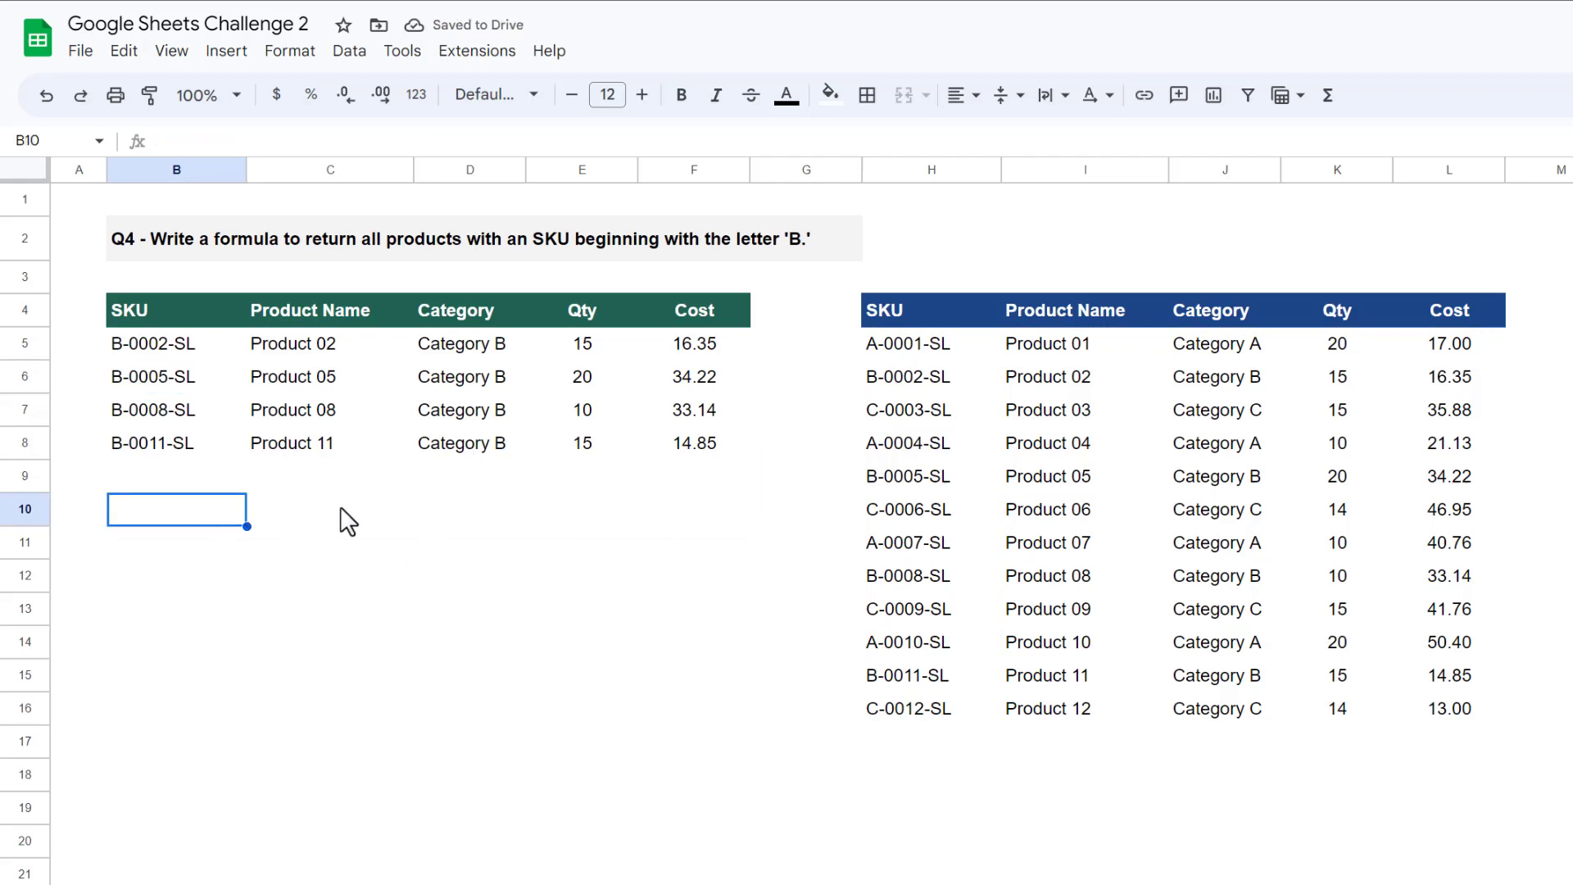